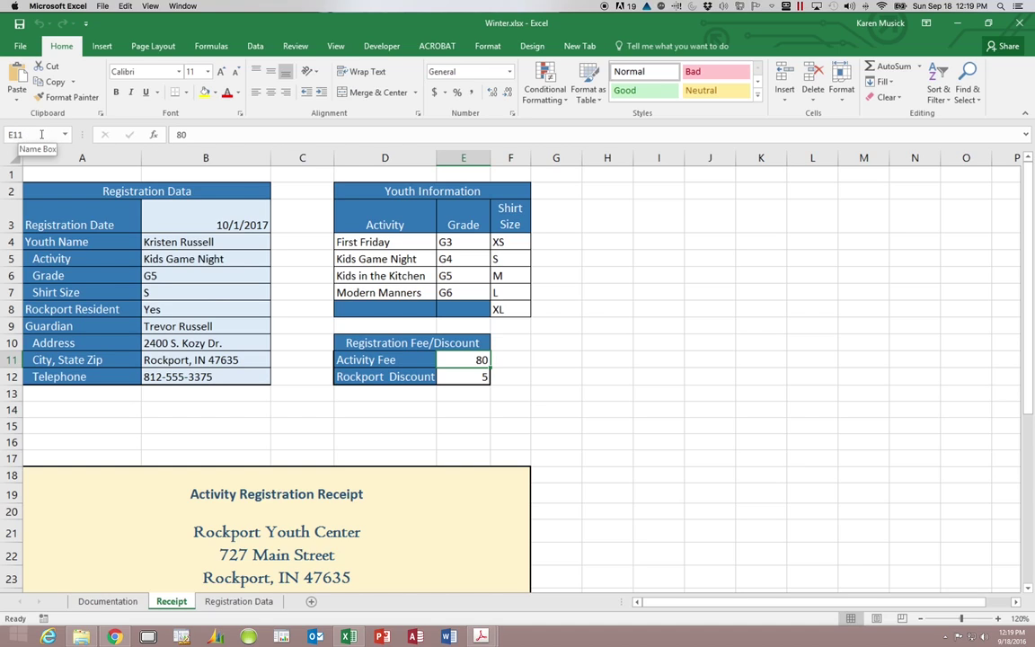
Name the Activity Fee value cell E11 ActivityFee.
left_click(42, 134)
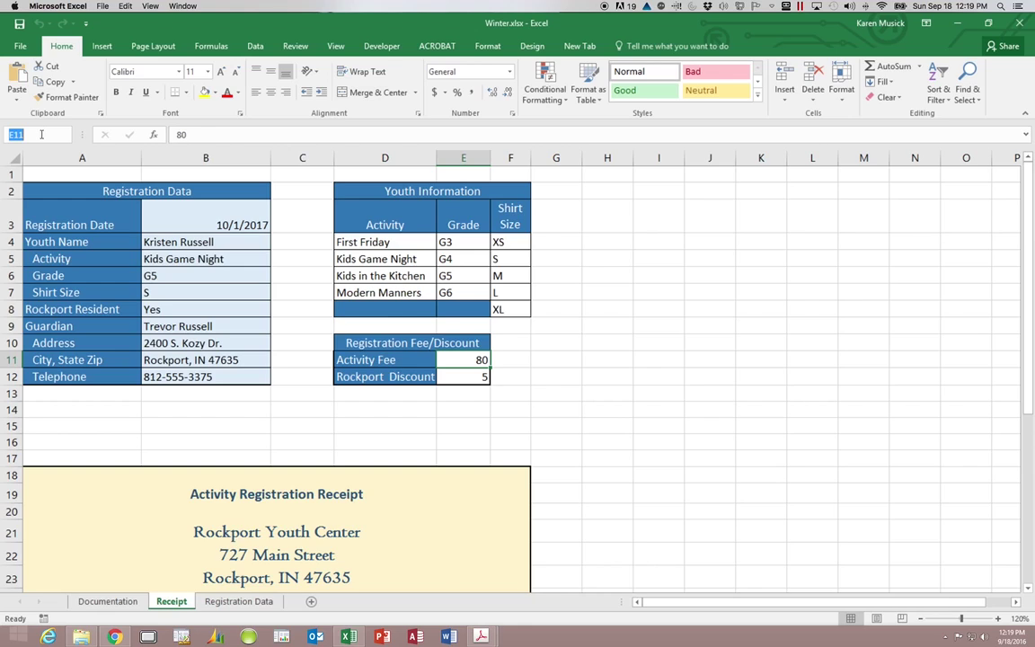
type("ActivityFee")
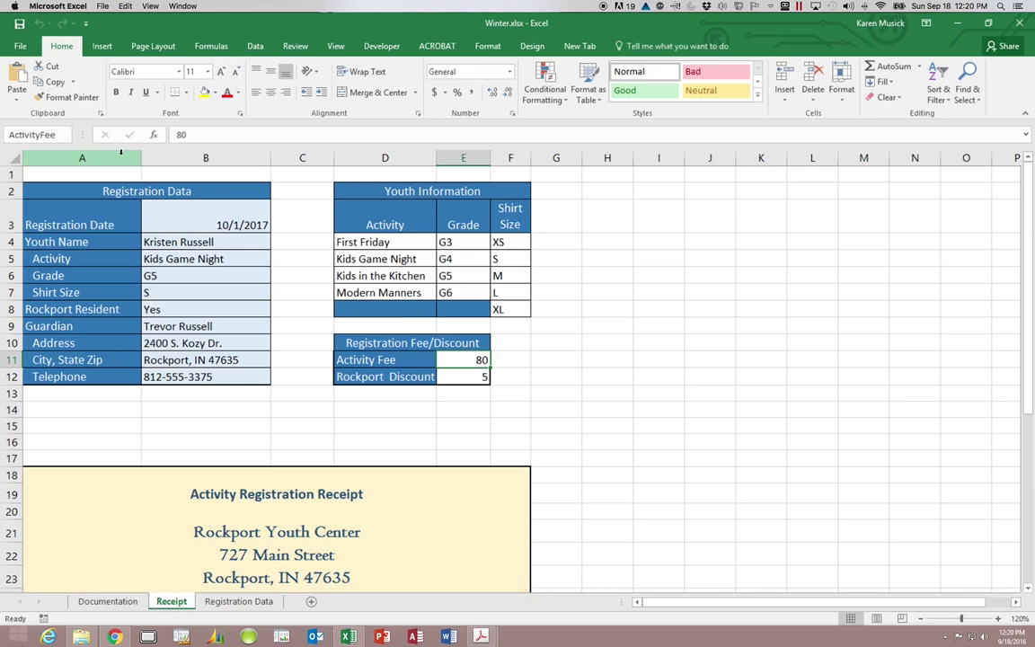
key("Return")
Name the Rockport Discount value cell E12 RockportDisc.
left_click(475, 375)
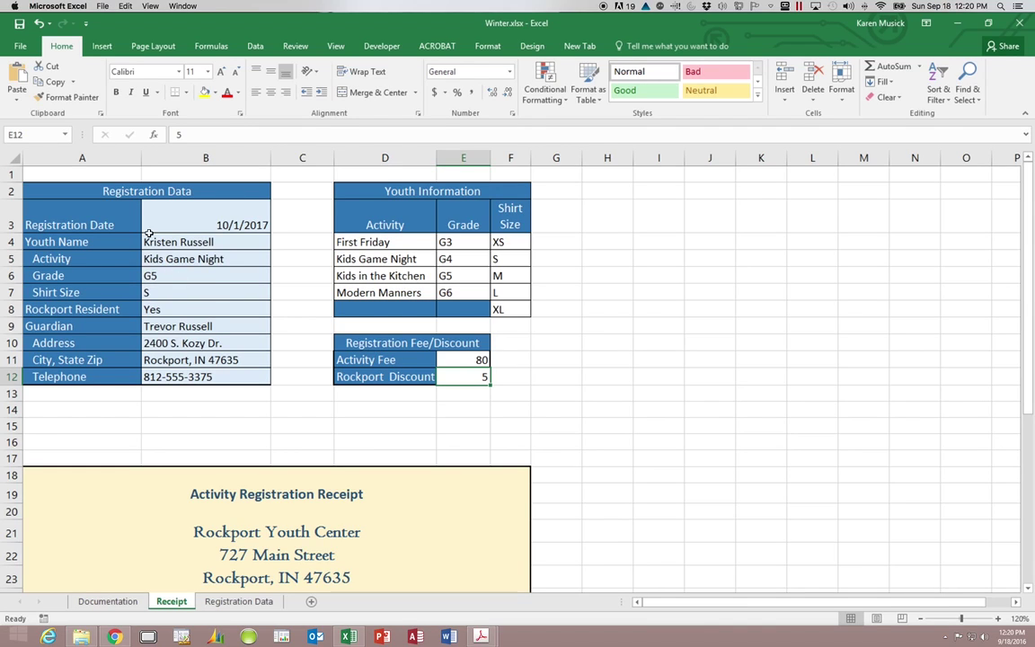
left_click(36, 134)
type("Ro")
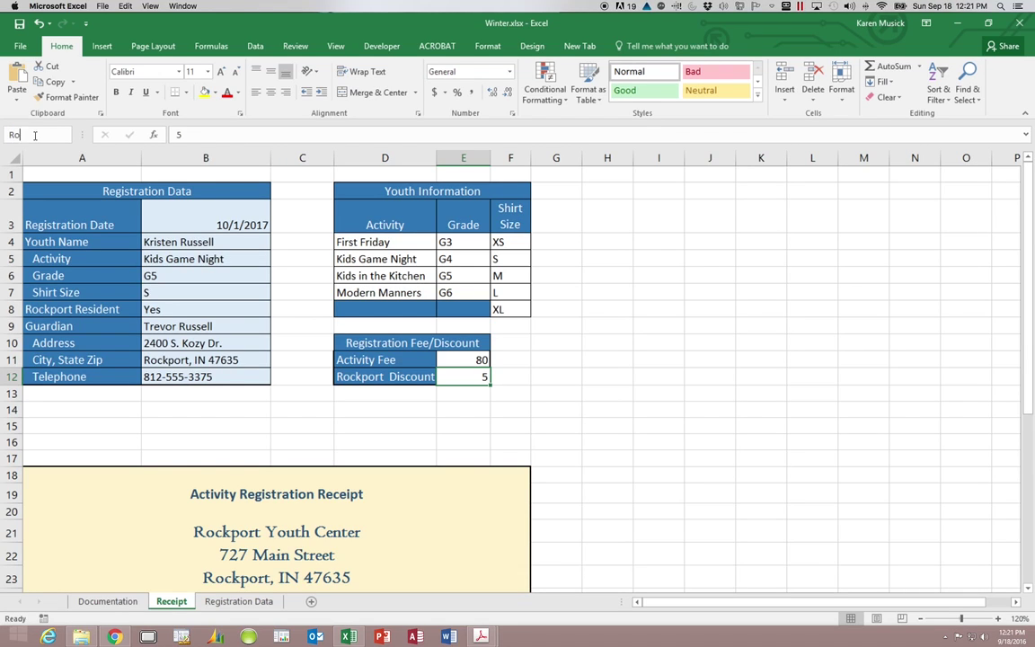
type("ckportDisc")
key("Return")
Try to name the Youth Information table range D2:F8 YouthInfo.
left_click(345, 191)
left_click_drag(345, 191, 456, 309)
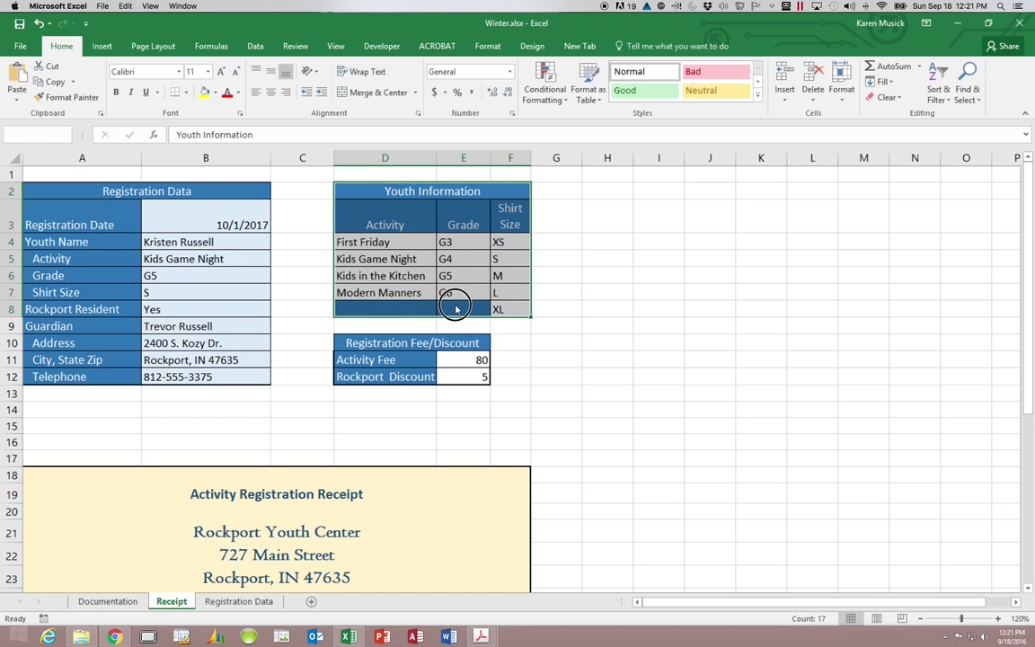
left_click_drag(457, 309, 455, 308)
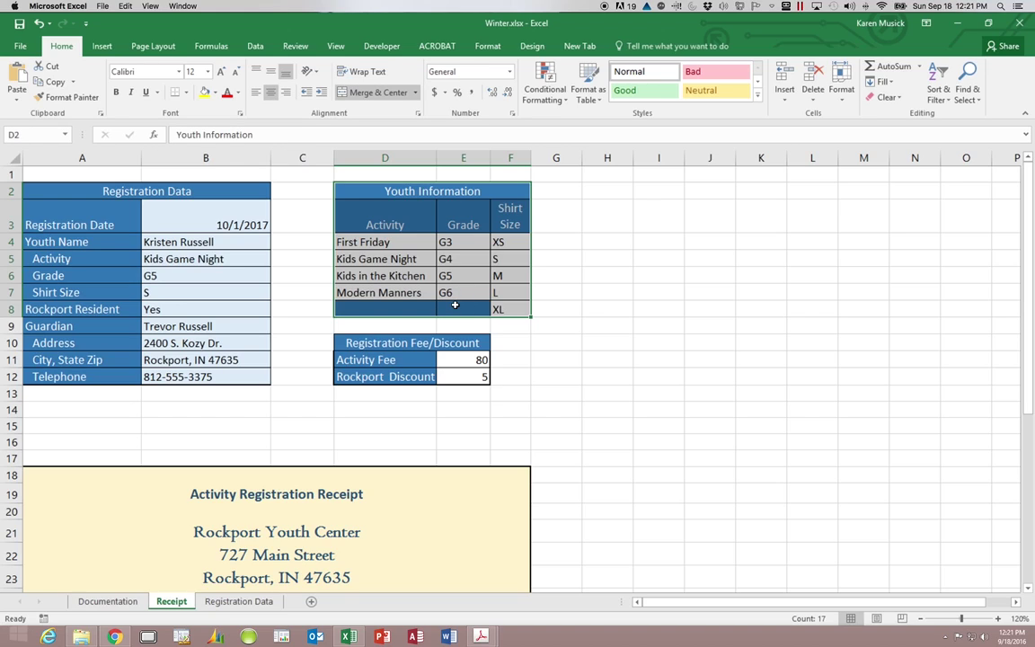
left_click(33, 135)
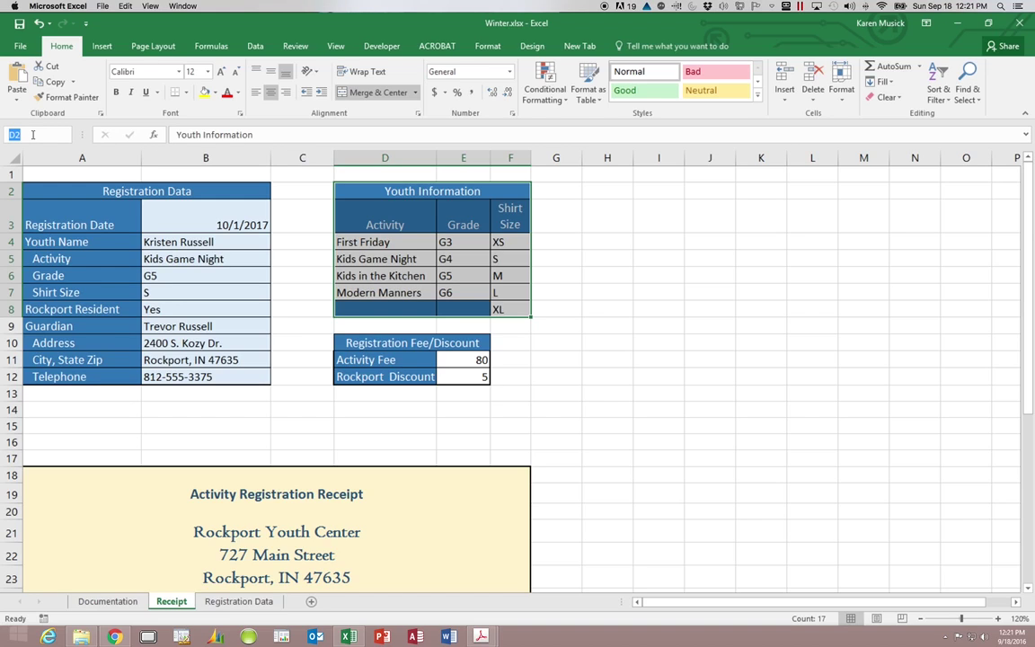
type("YouthInfo")
key("Return")
Name the Transfer Area cells A40:F40 TransferArea.
left_click_drag(1027, 285, 1014, 480)
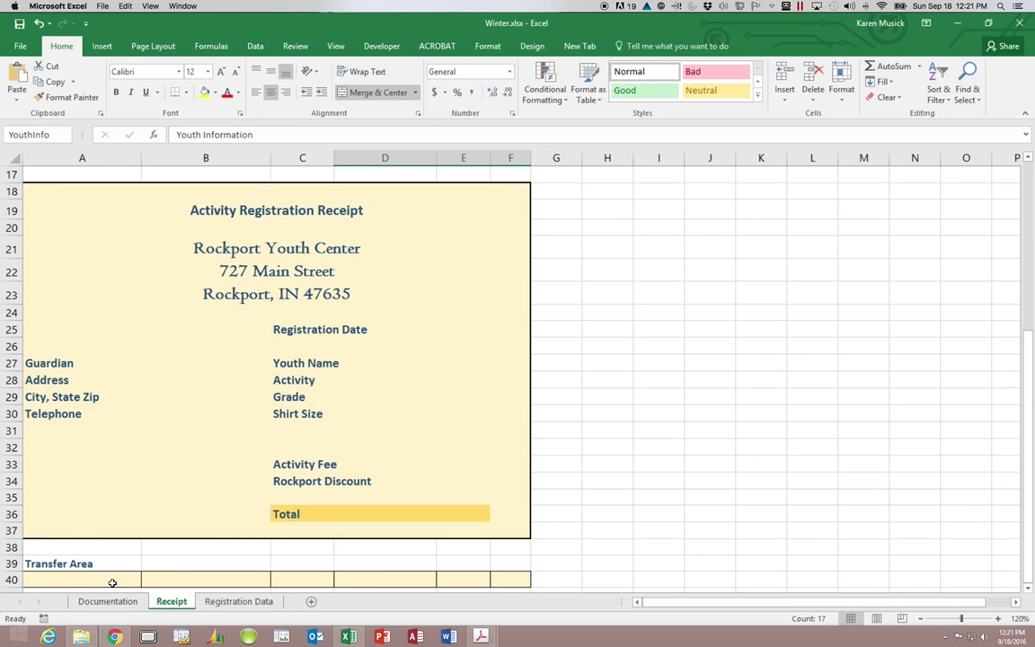
left_click_drag(112, 582, 496, 581)
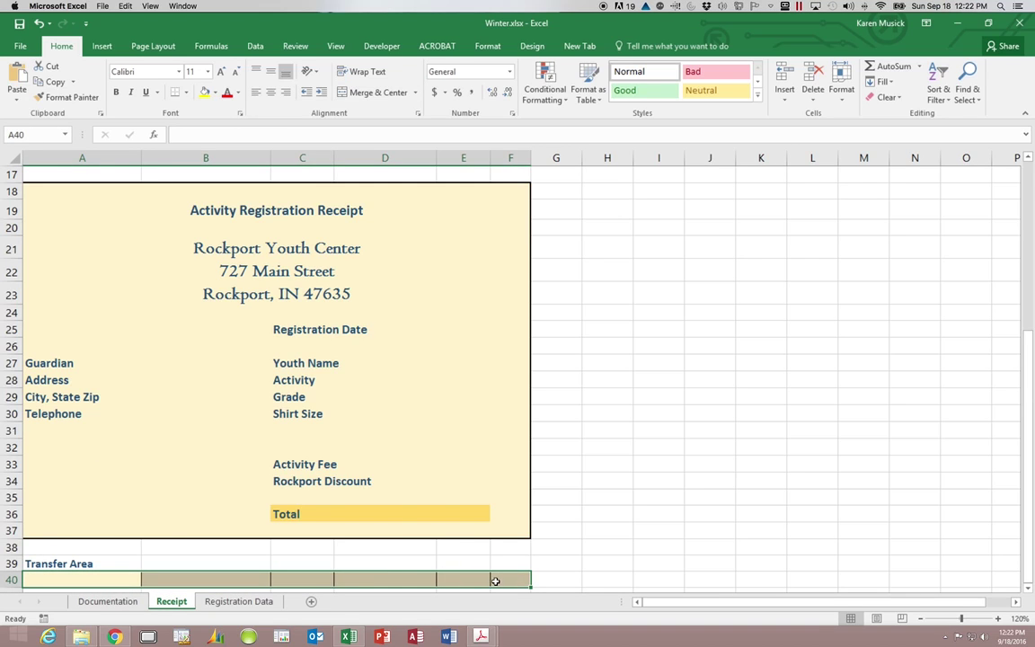
left_click(30, 133)
left_click(31, 134)
type("Transfer")
left_click(30, 134)
type("Transfer Area")
key("Return")
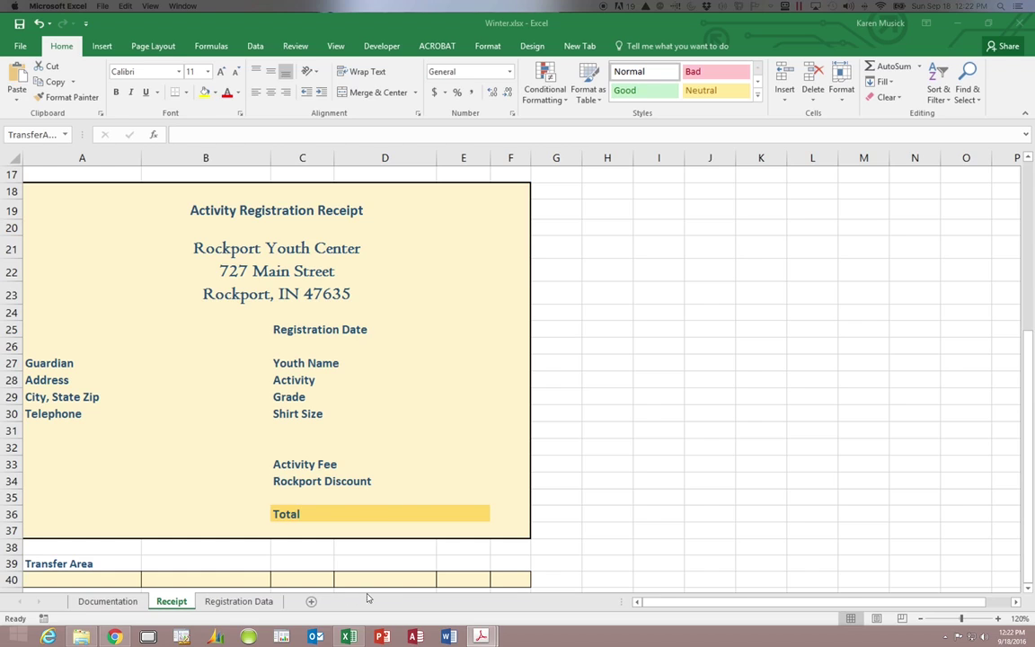
Name the receipt's Activity Fee cell E33 RecActivityFee.
left_click(455, 460)
left_click(456, 464)
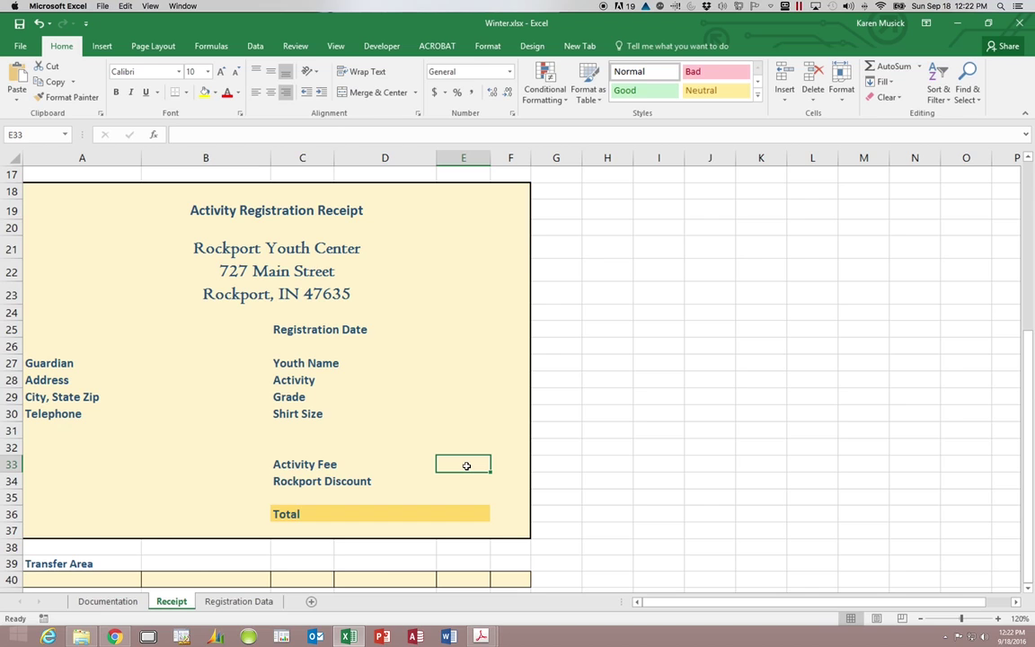
type("Re")
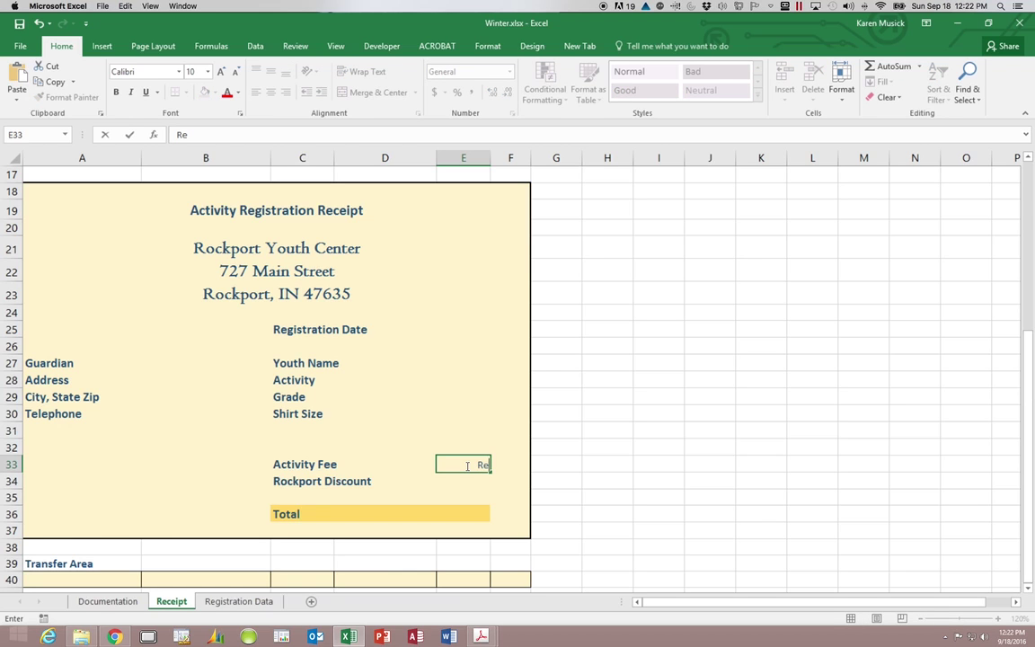
key("Escape")
scroll(74, 316, "down", 1)
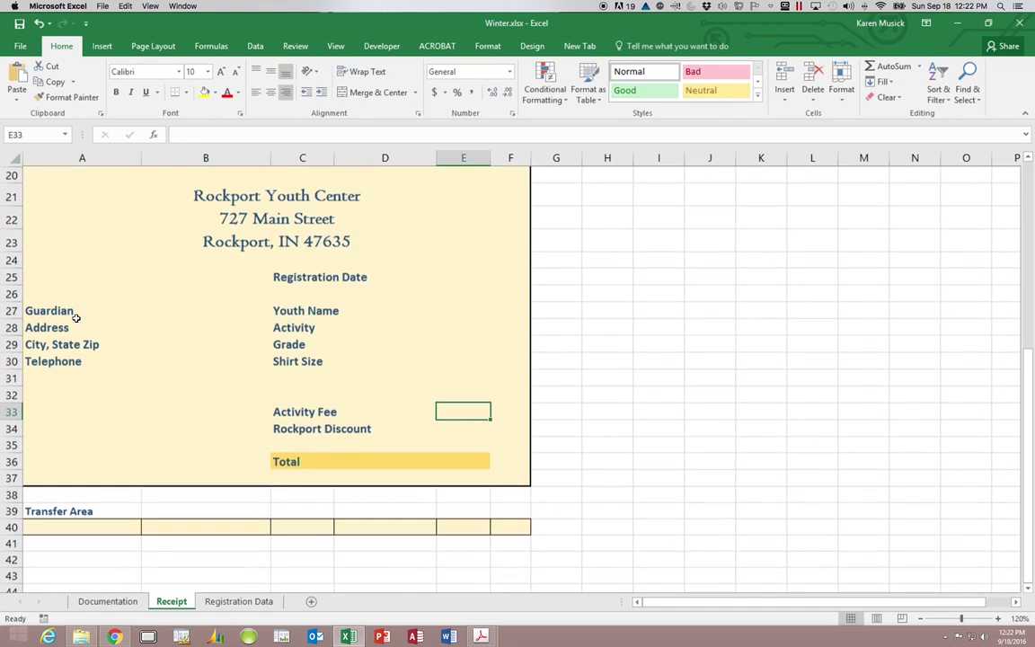
left_click(33, 133)
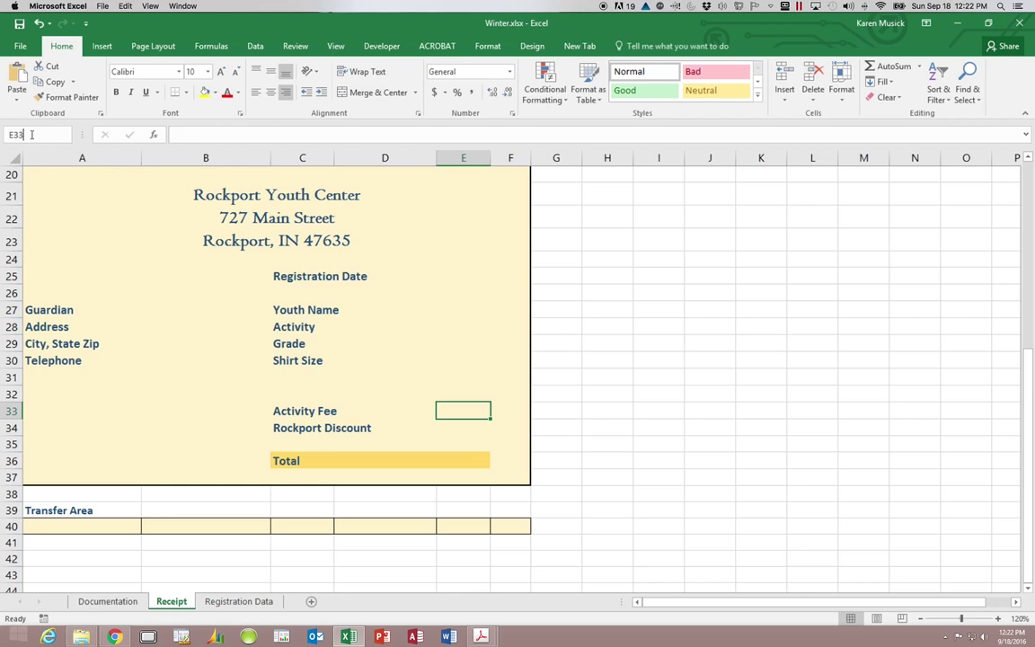
left_click_drag(32, 134, 3, 134)
type("RecAcit")
key("BackSpace")
key("BackSpace")
key("BackSpace")
type("ctivity")
type("ActivityFee")
key("Return")
Name the receipt's Rockport Discount cell E34 RecRockportDisc.
left_click(465, 430)
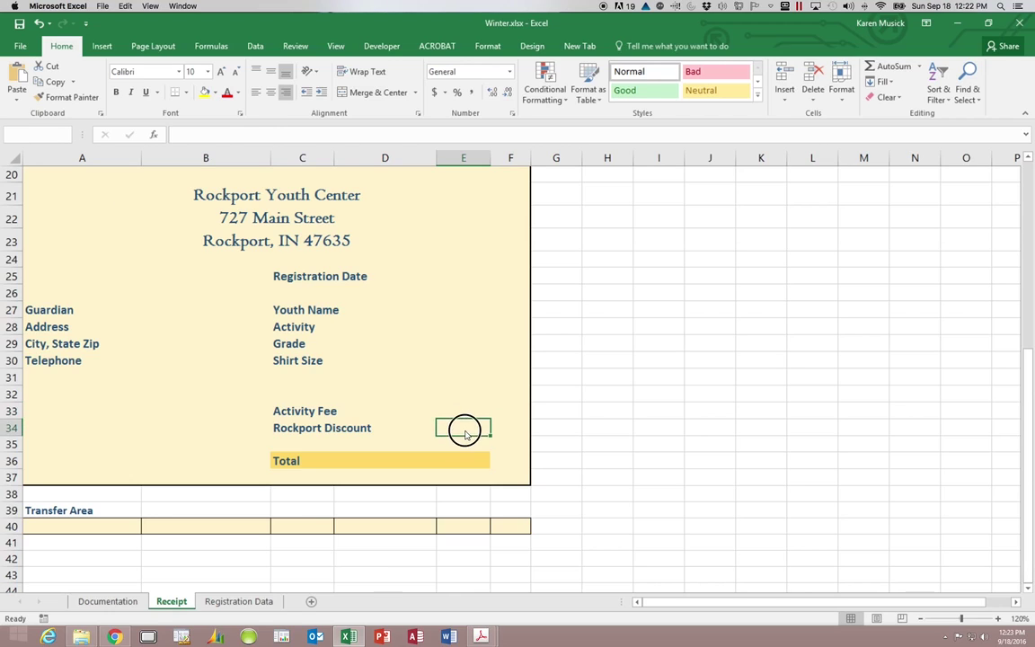
left_click(24, 133)
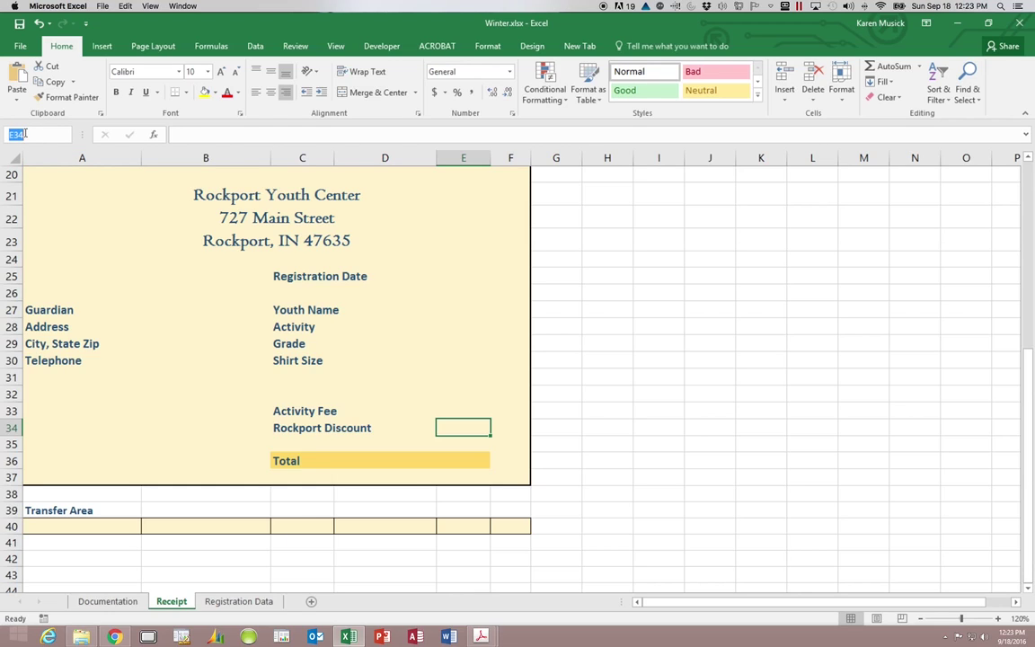
type("Re")
type("cock")
type("port")
type("Disck")
key("BackSpace")
key("Return")
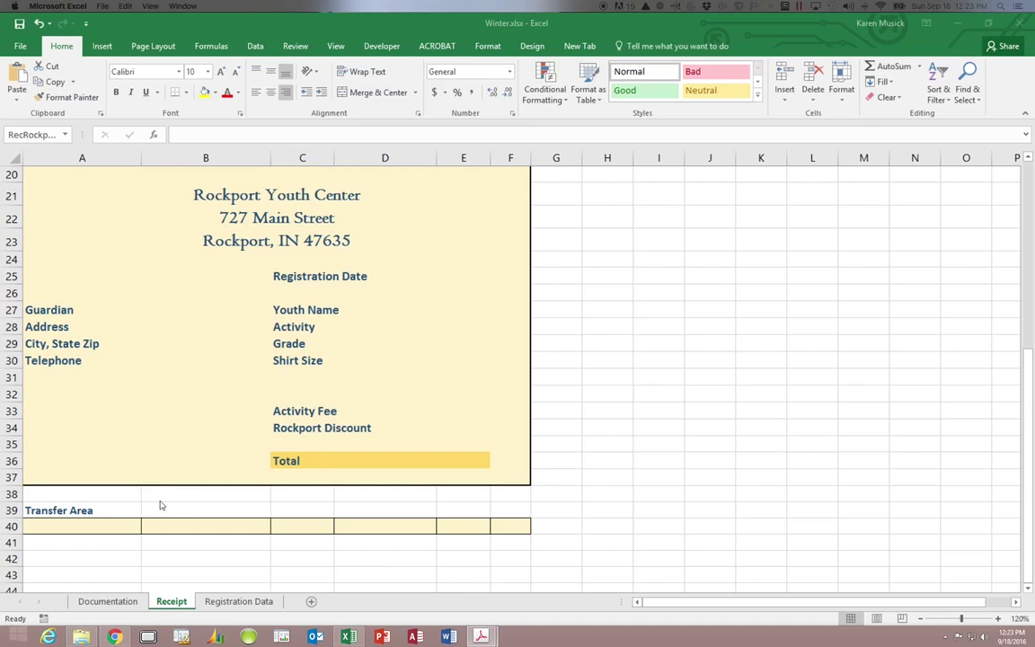
Review the list of defined names, going to the ActivityFee cell and the TransferArea range.
left_click(65, 138)
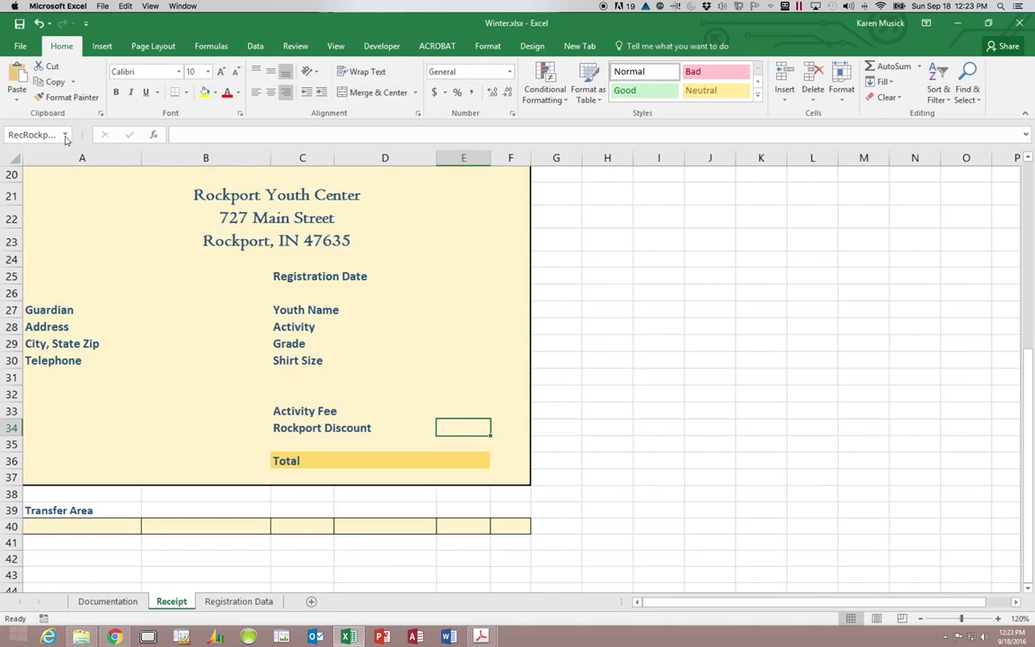
left_click(66, 138)
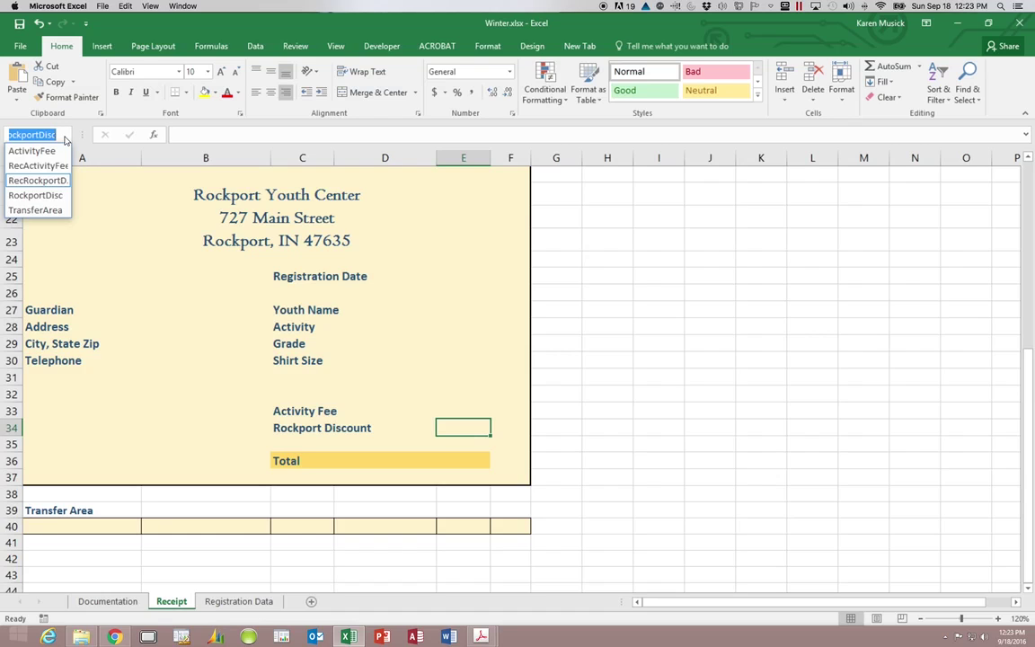
left_click(52, 150)
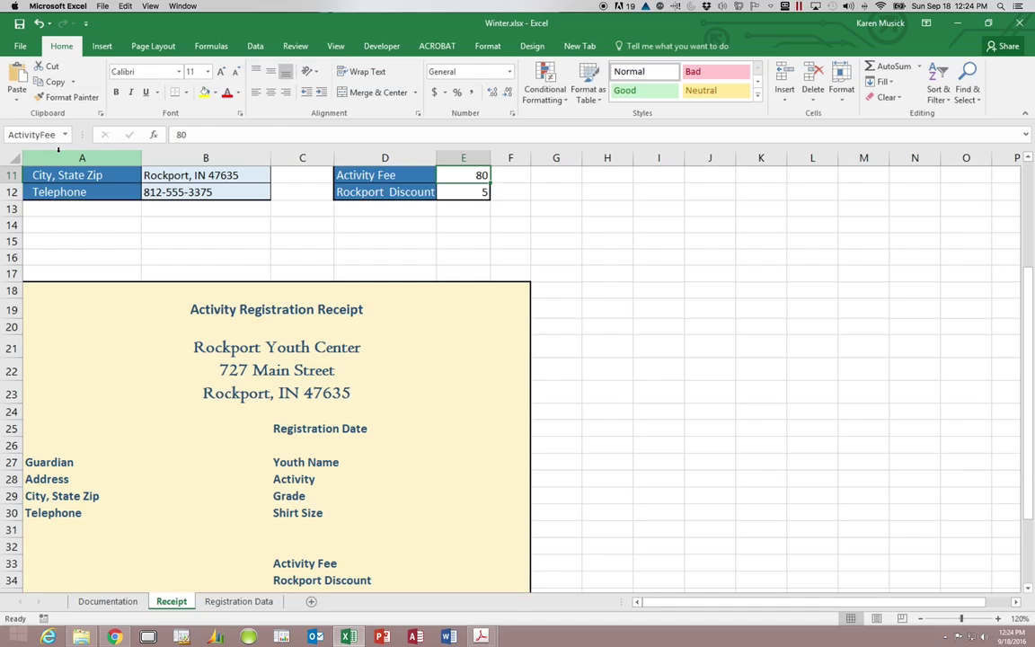
left_click(64, 134)
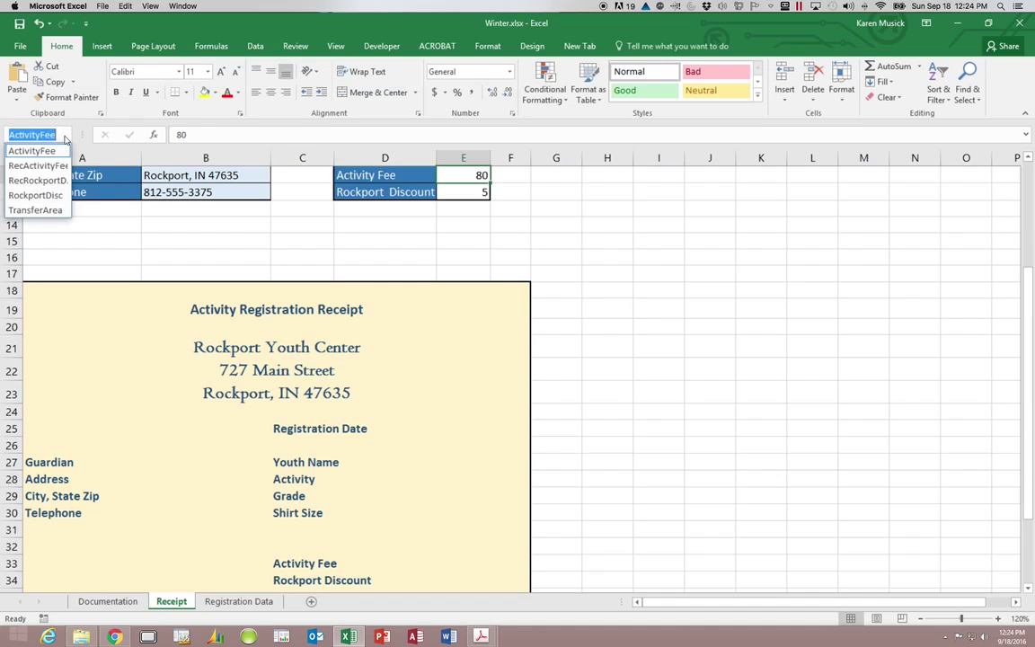
left_click(53, 211)
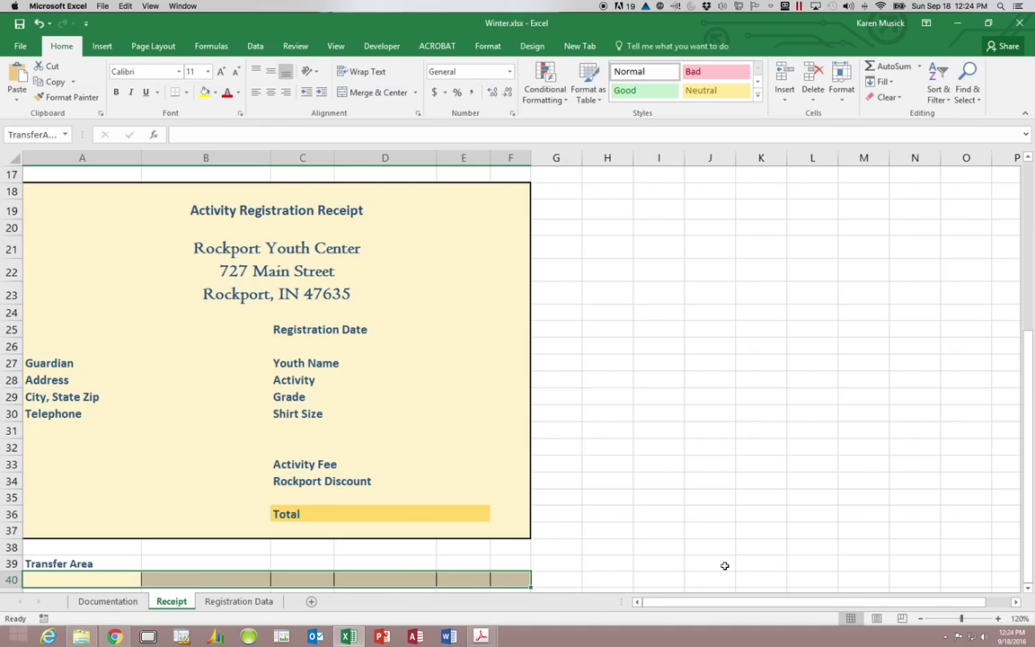
Select the whole Youth Information table D2:F8 and name the range YouthInfo.
left_click_drag(1027, 572, 1028, 376)
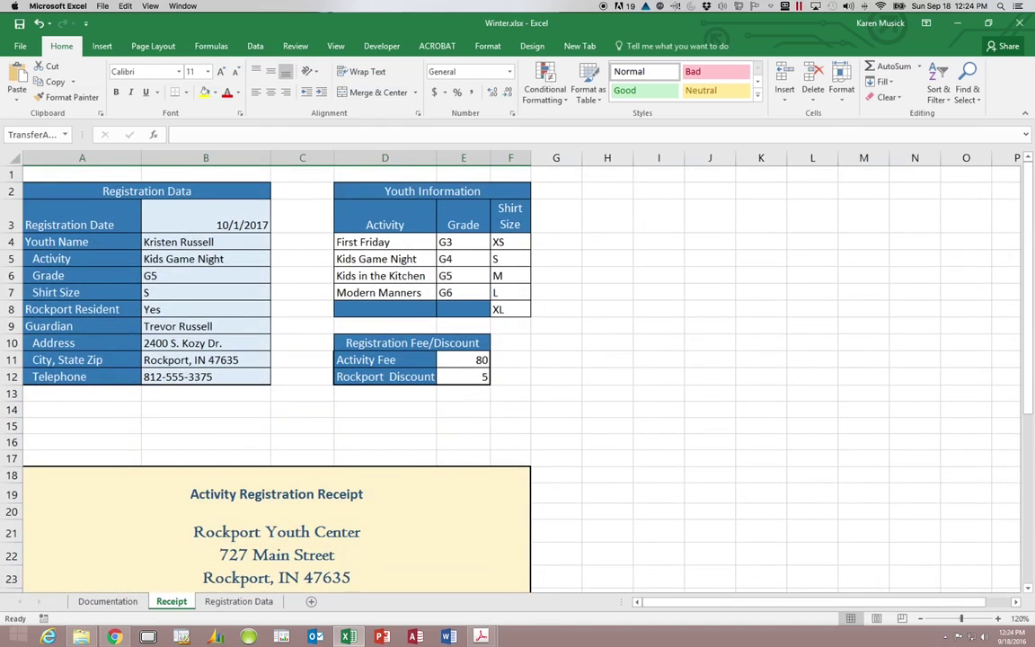
left_click(373, 193)
left_click_drag(373, 193, 377, 308)
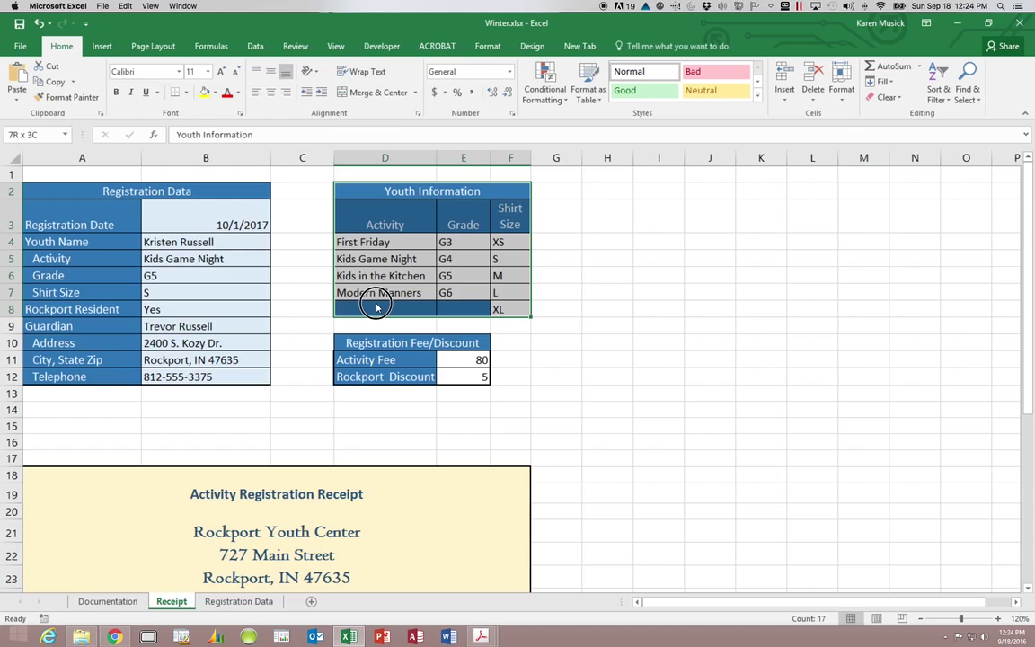
left_click_drag(377, 308, 377, 304)
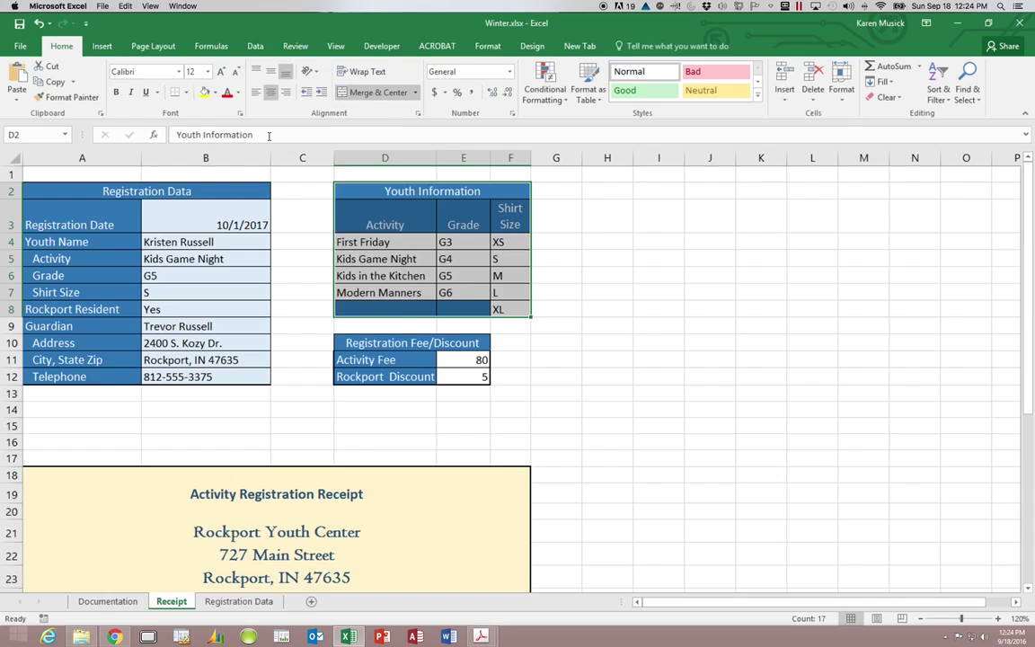
left_click(28, 135)
type("YouthInfo")
key("Return")
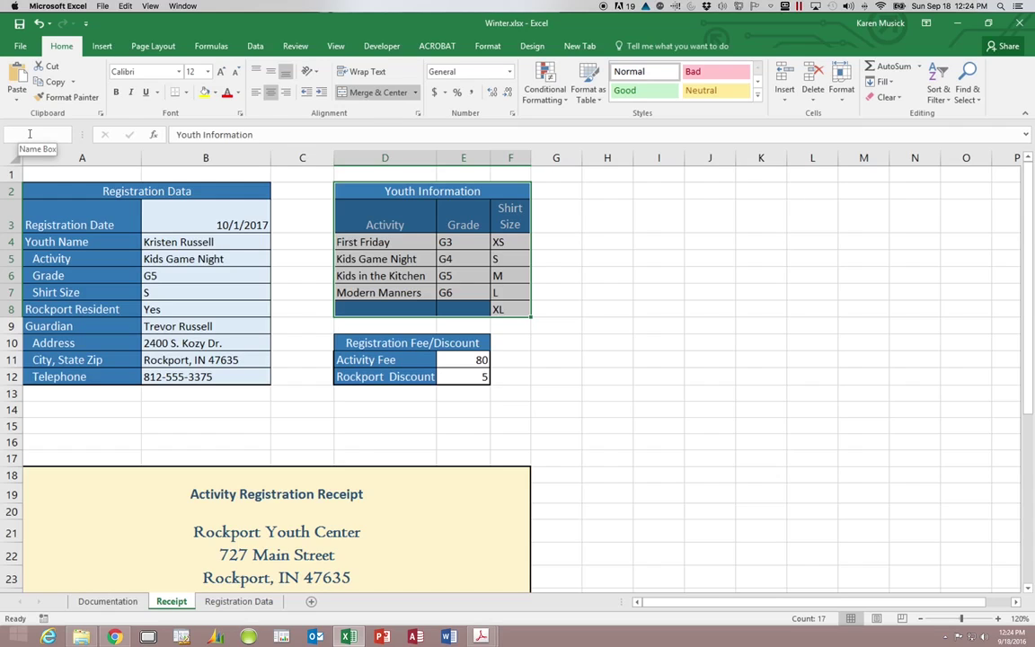
Go to the YouthInfo named range from another cell to check what it covers.
left_click(288, 206)
left_click(65, 135)
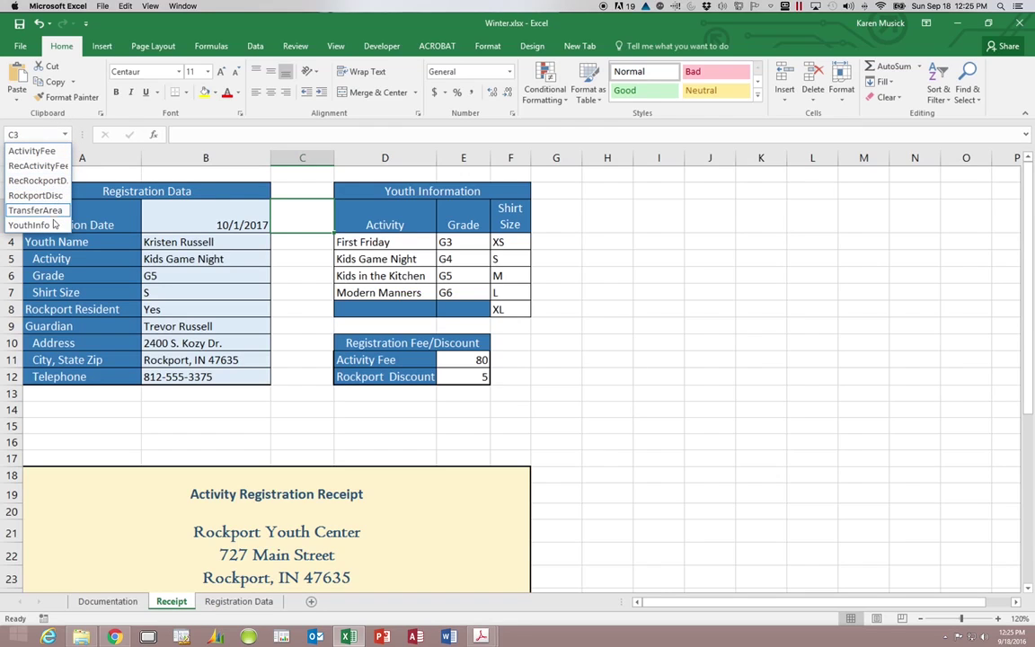
left_click(52, 227)
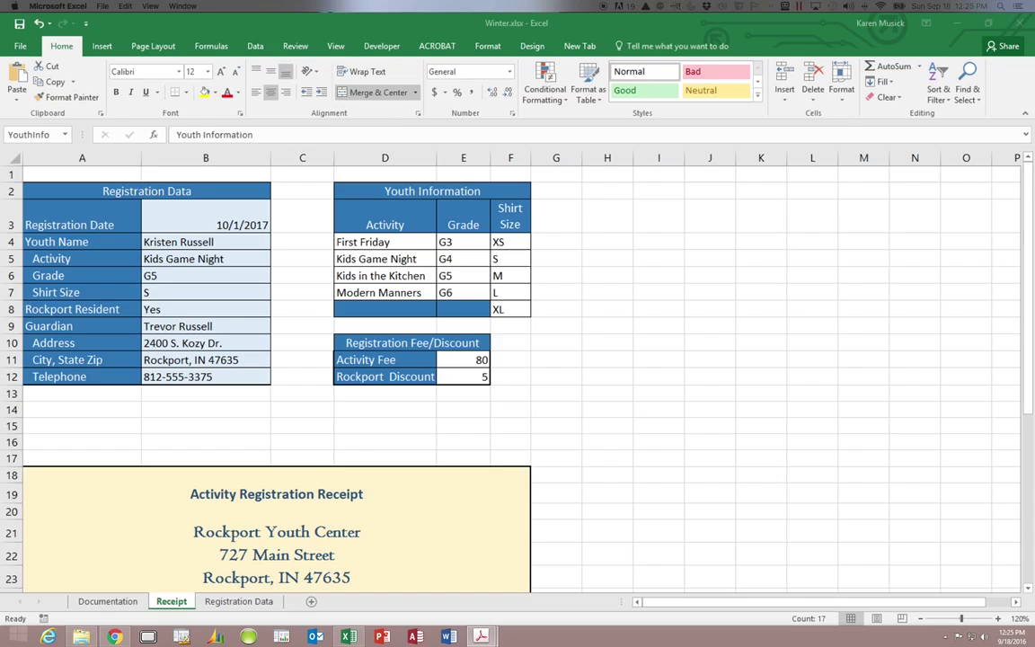
Examine the Registration Data entries one by one, from the registration date in B3 to the city, state and zip in B11.
left_click(99, 215)
left_click_drag(98, 213, 178, 222)
left_click(178, 223)
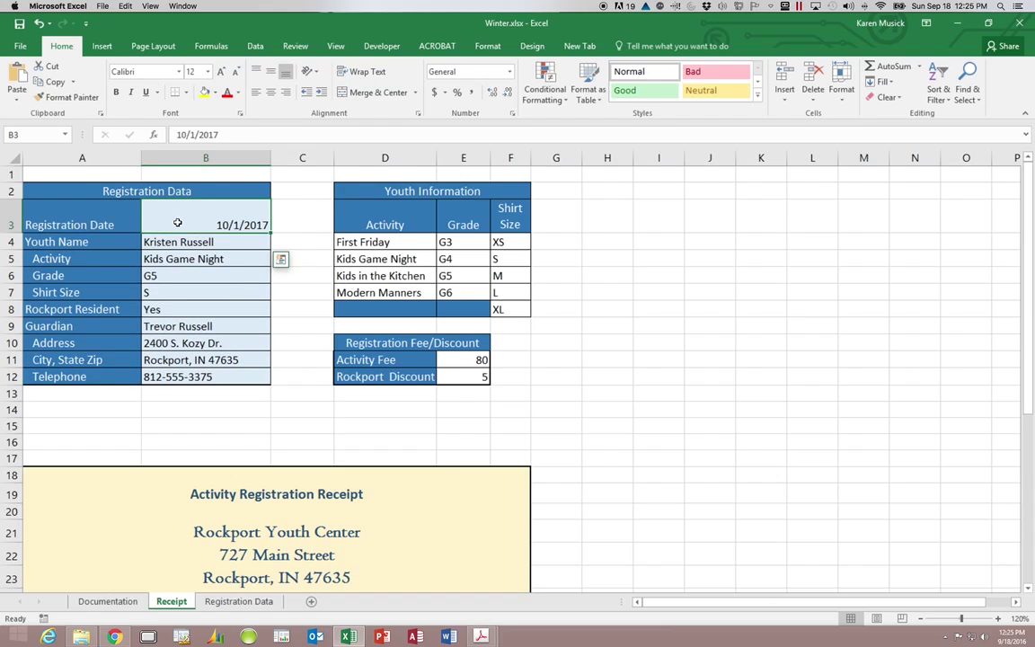
left_click(178, 239)
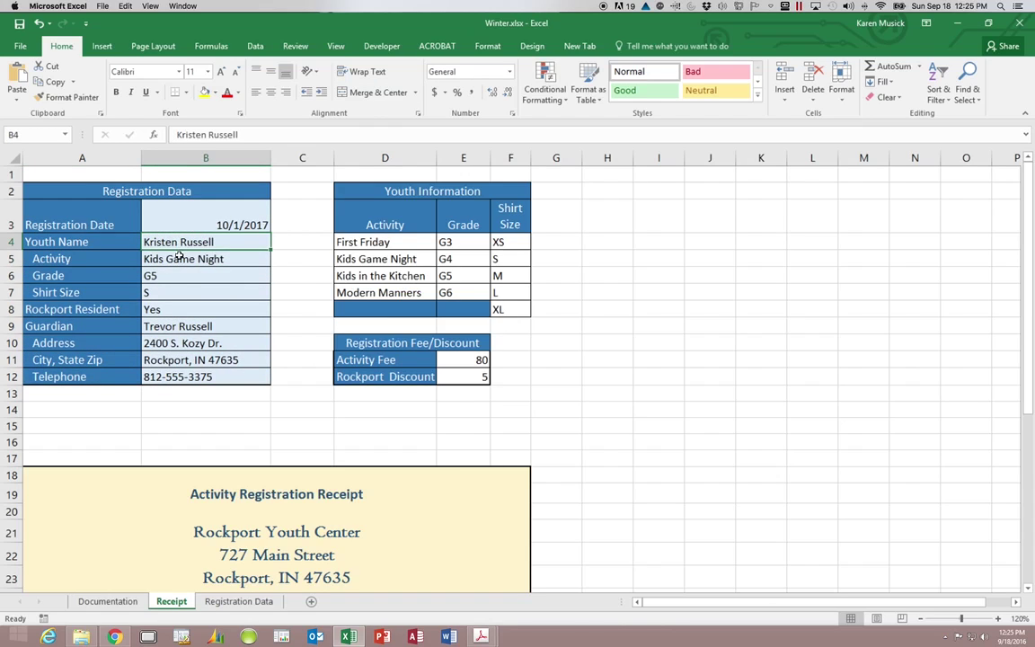
left_click(179, 258)
left_click(168, 273)
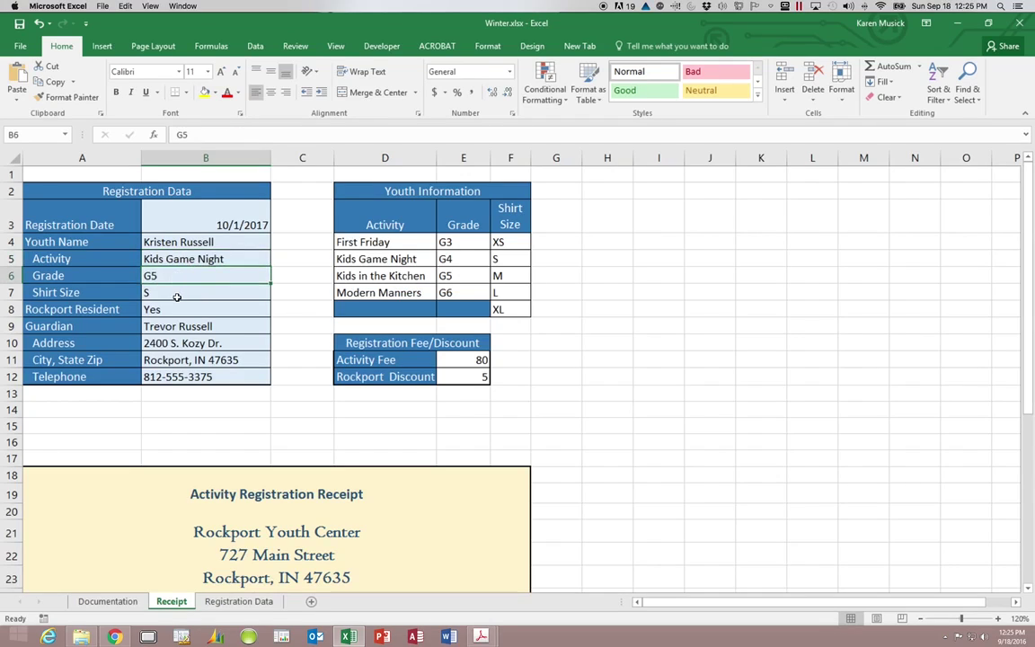
left_click(177, 295)
left_click(176, 307)
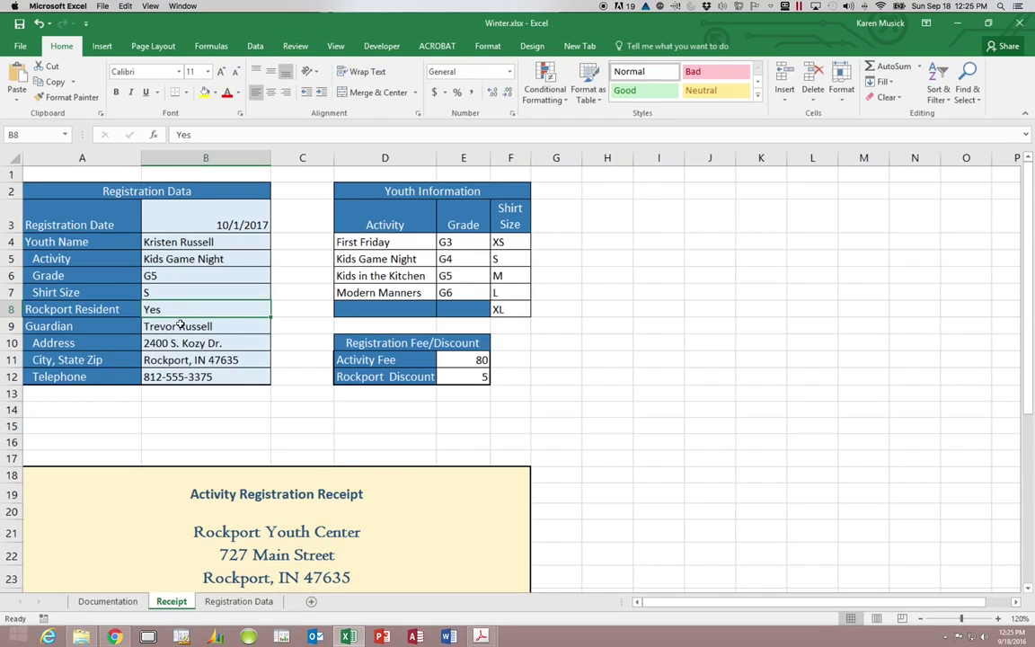
left_click(179, 325)
left_click(182, 342)
left_click(179, 360)
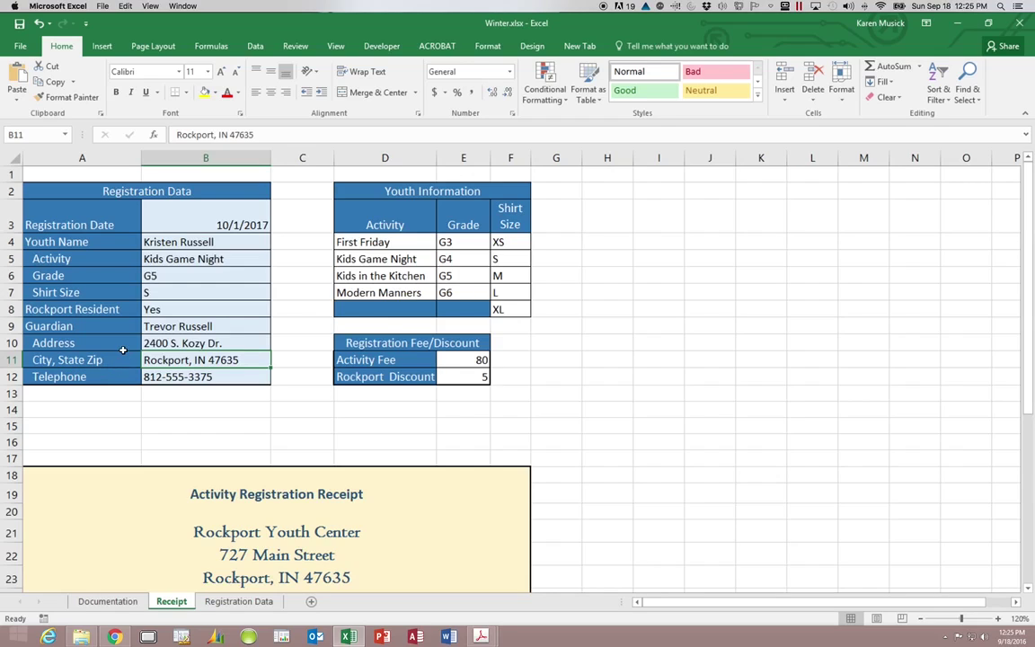
scroll(79, 205, "right", 2)
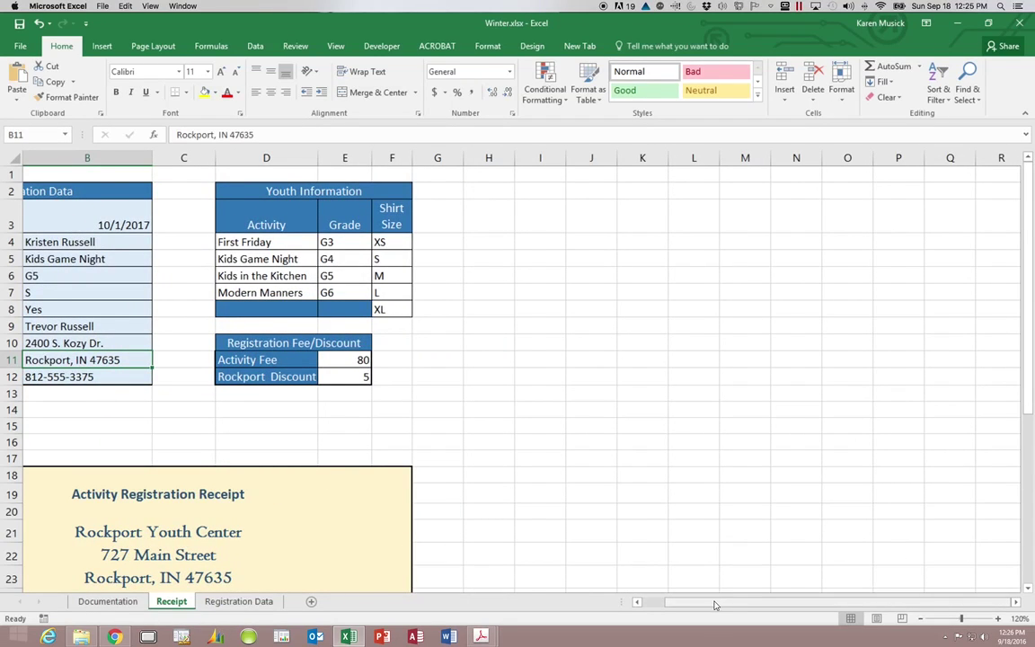
left_click_drag(712, 602, 627, 601)
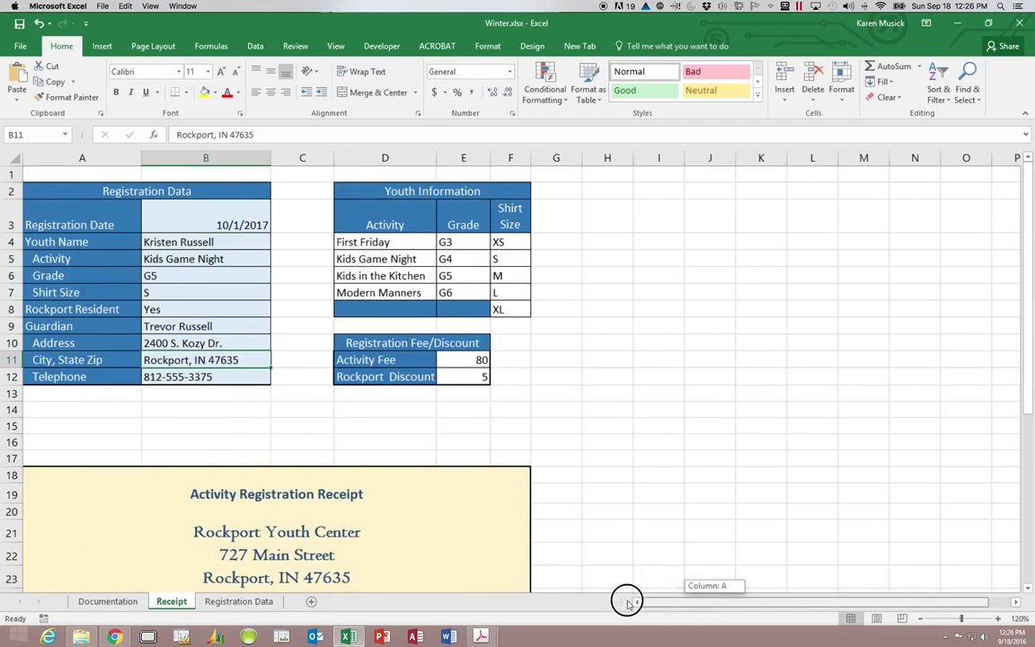
Create names for the Registration Data cells from the selection A3:B12, using only the left column labels.
left_click(79, 222)
left_click_drag(129, 230, 179, 373)
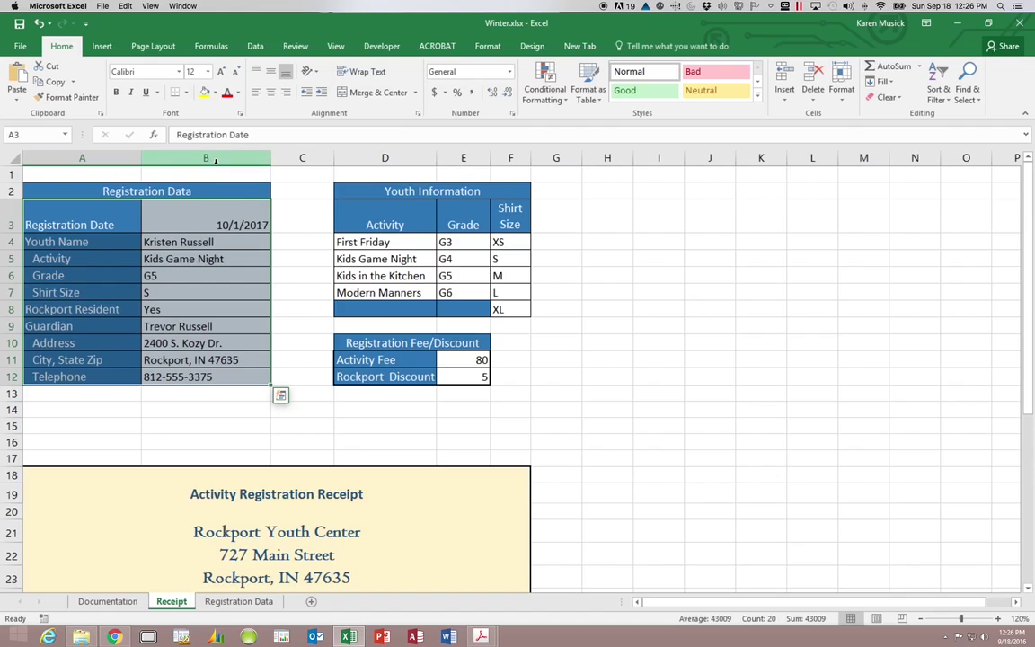
left_click(212, 47)
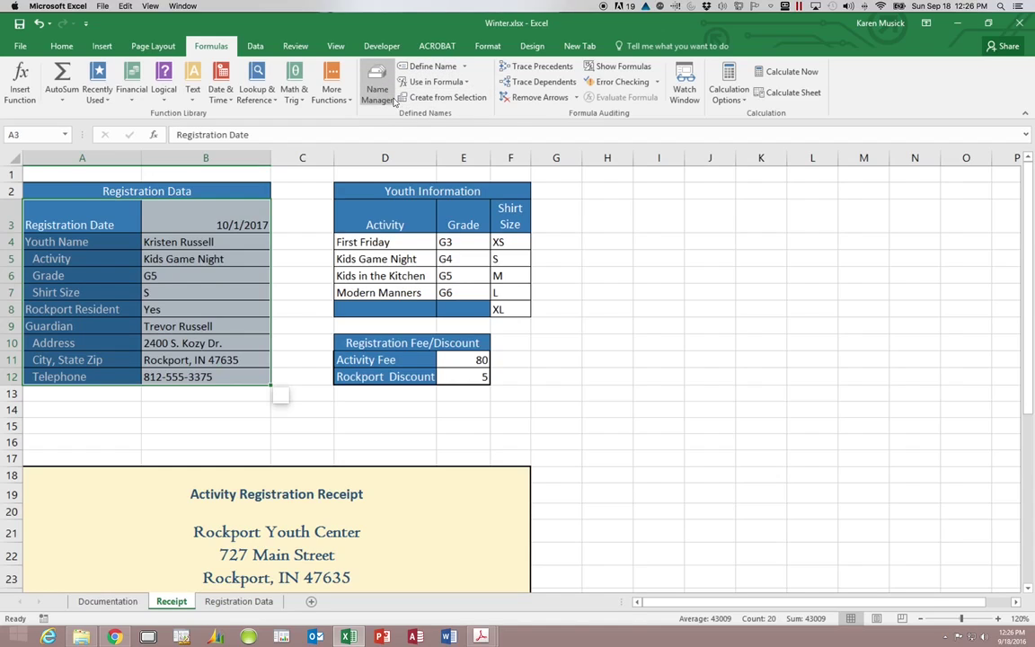
left_click(471, 100)
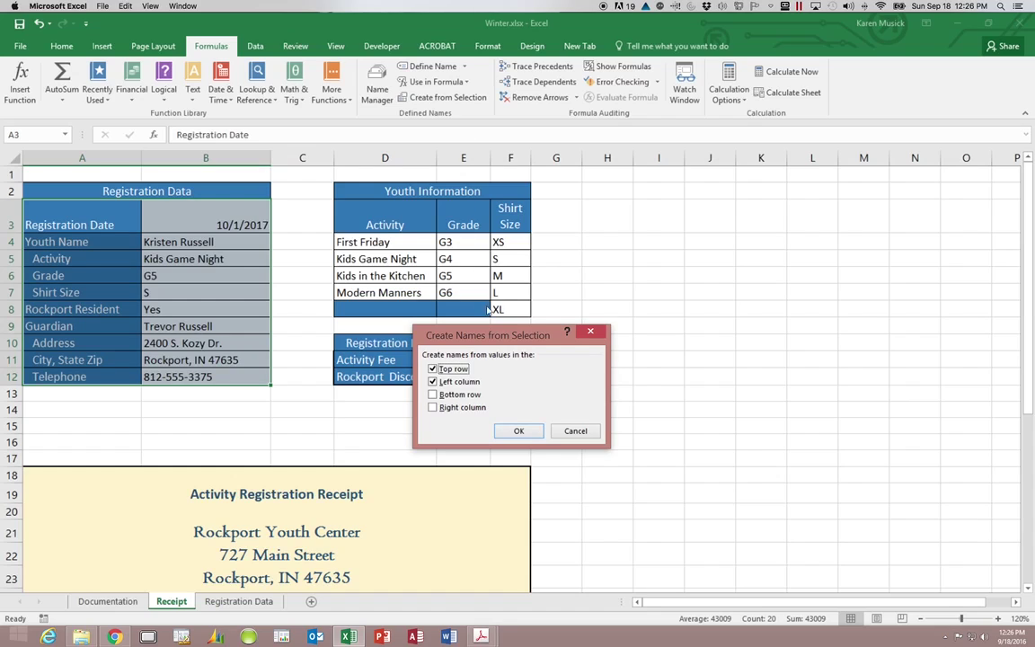
left_click_drag(494, 344, 444, 208)
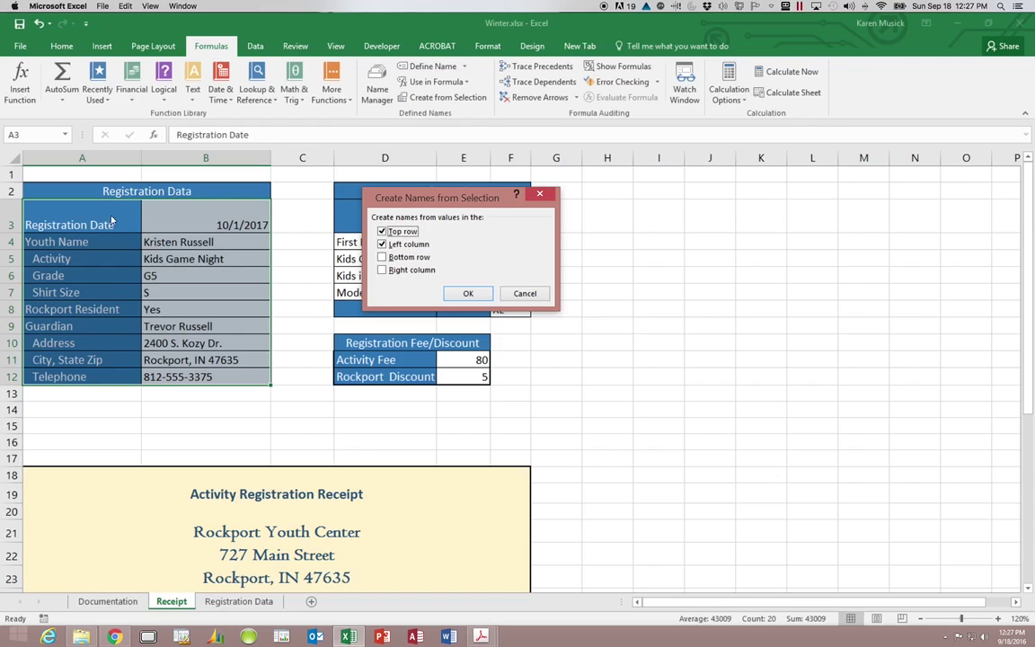
left_click(384, 231)
left_click(468, 294)
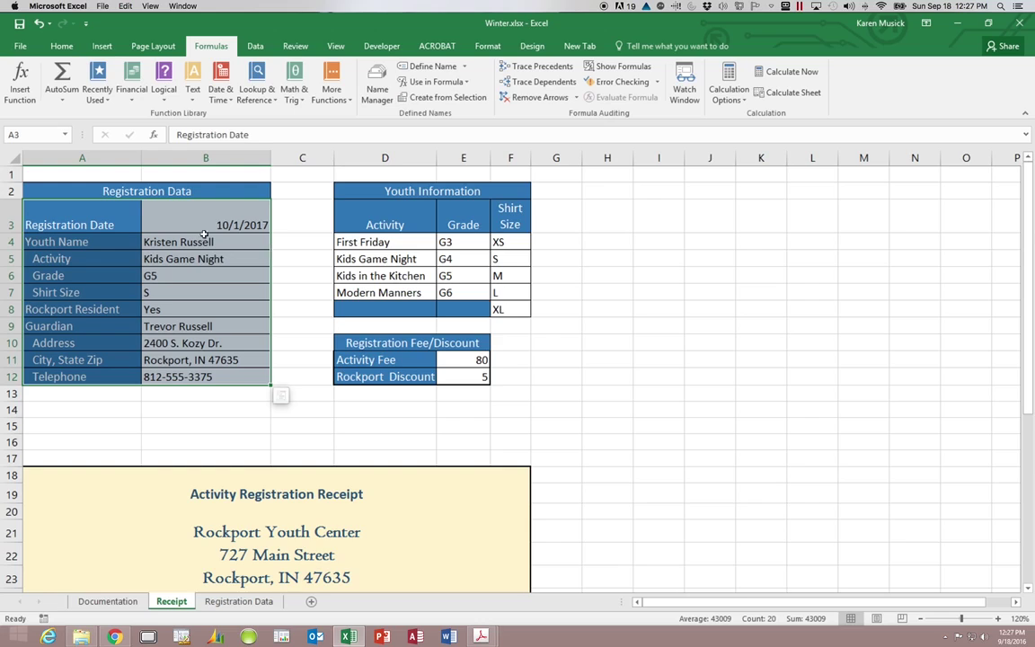
Rename the defined name RecActivityFee as ReceiptFee in the Name Manager.
left_click(65, 134)
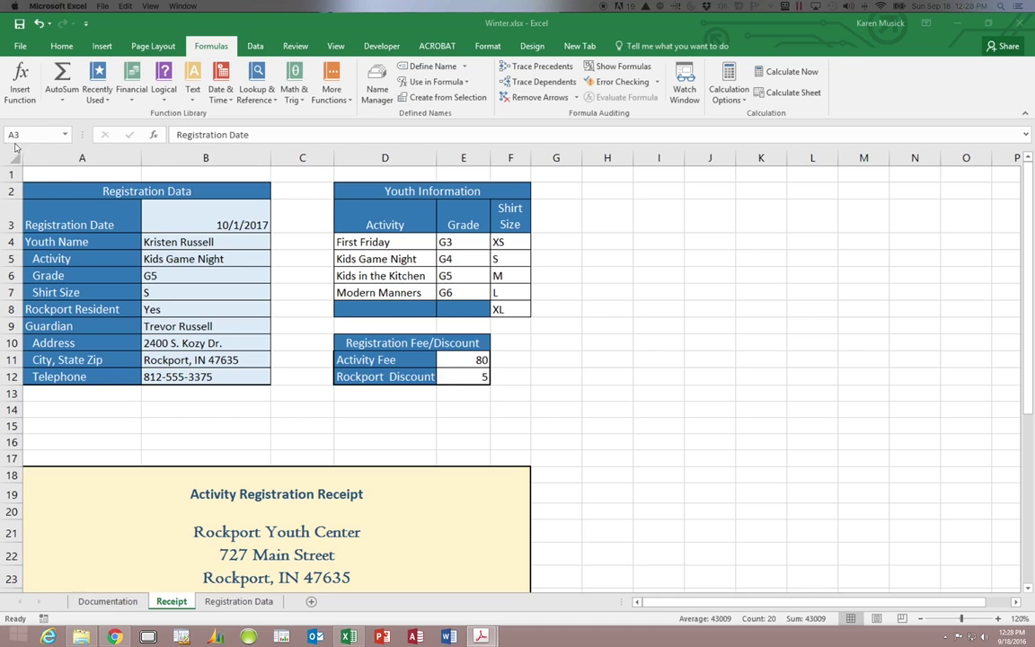
left_click(381, 97)
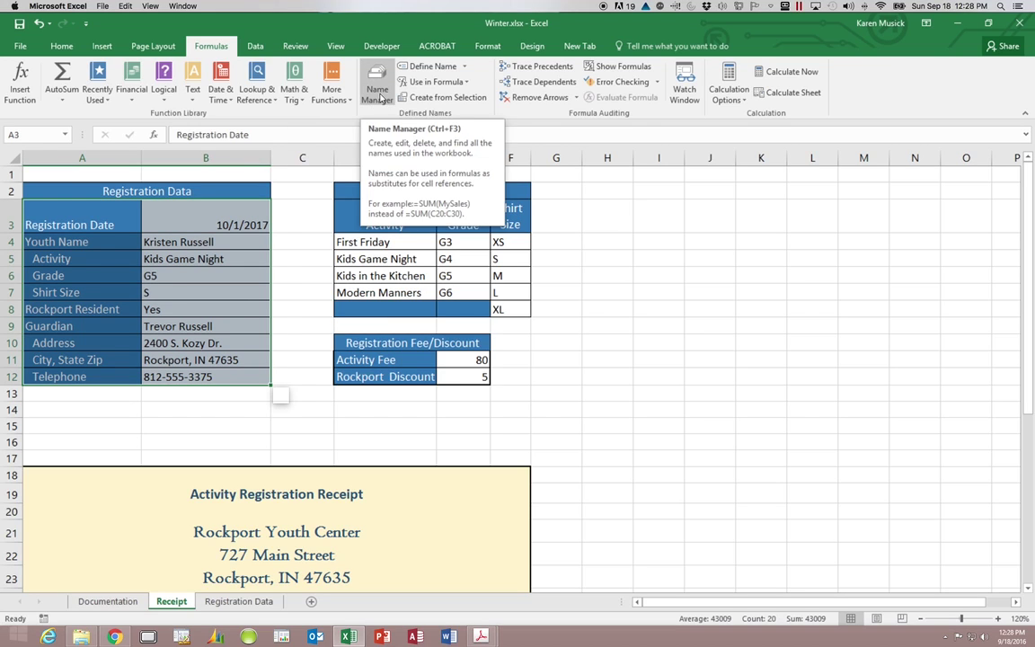
left_click(381, 97)
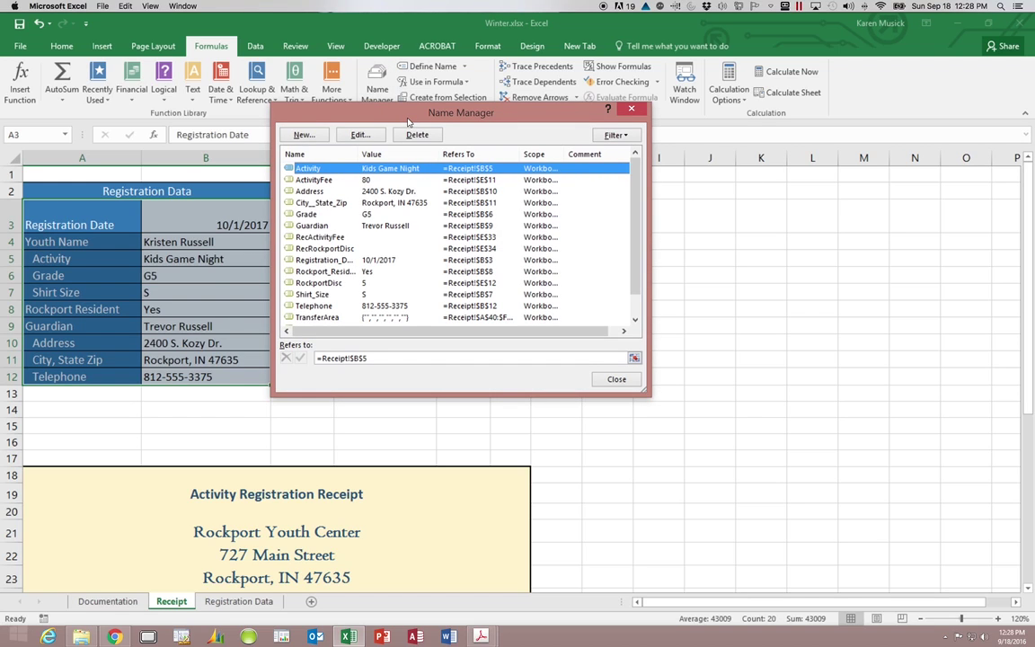
left_click_drag(408, 121, 395, 155)
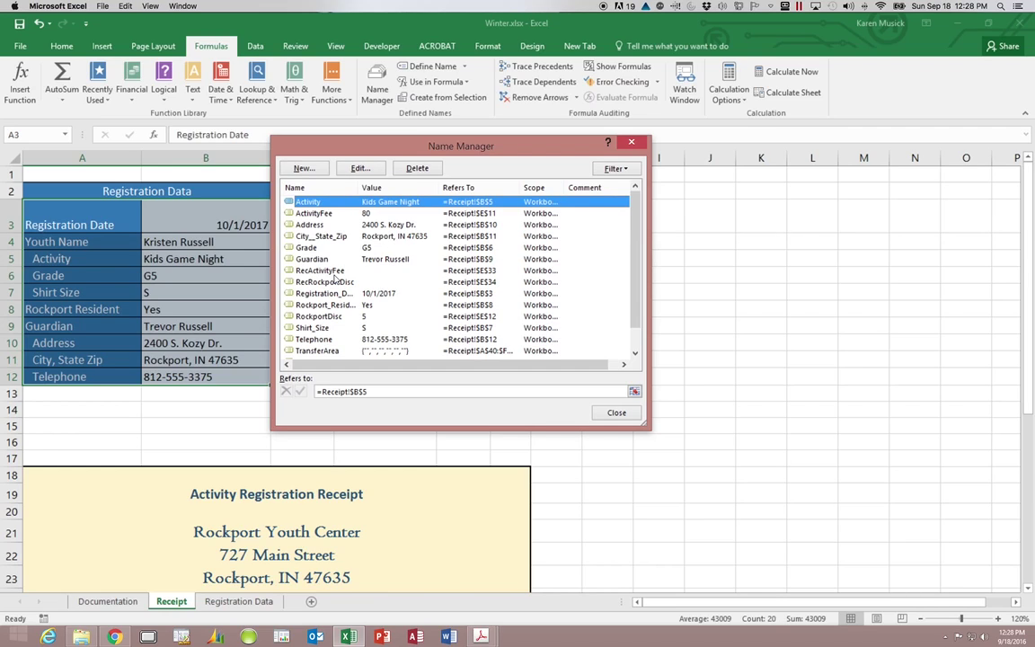
left_click(338, 271)
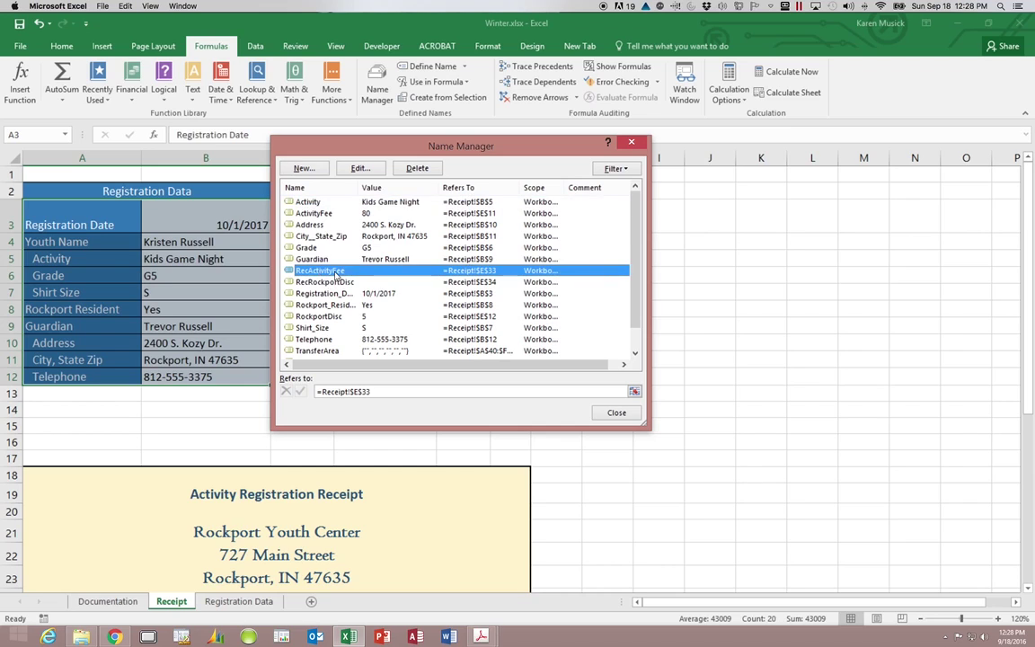
left_click(360, 168)
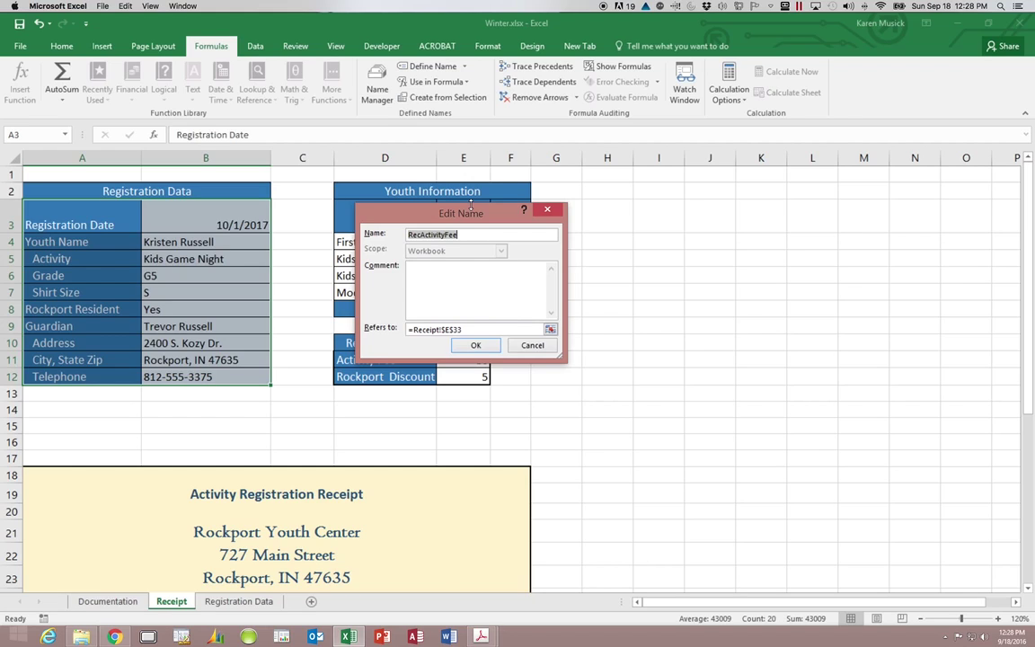
type("ReceiptFee")
left_click(492, 348)
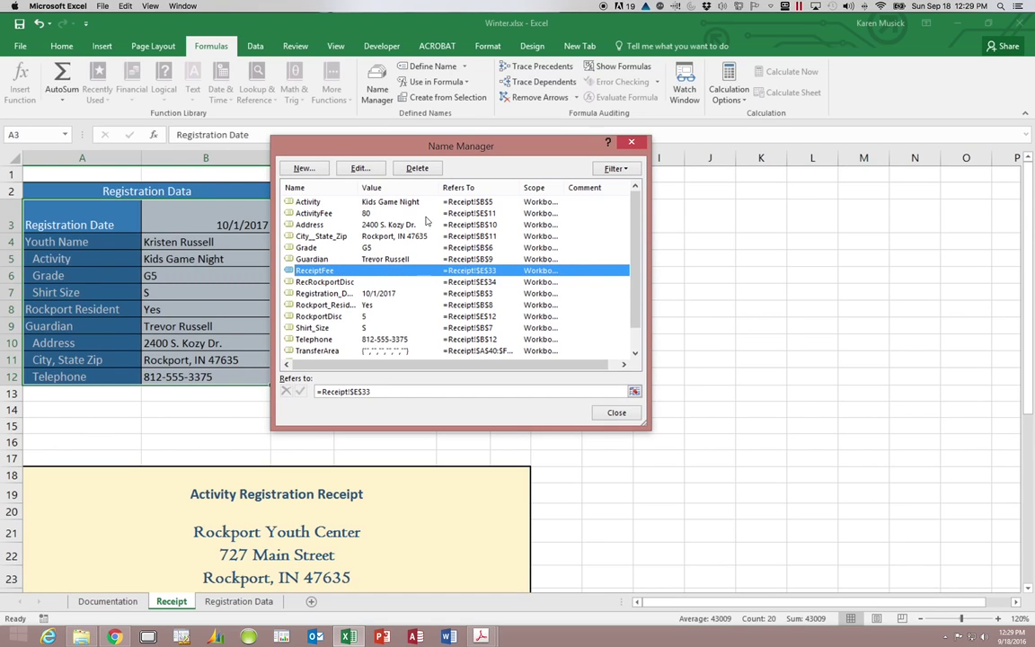
Rename the defined name RecRockportDisc as ReceiptDisc.
left_click(357, 168)
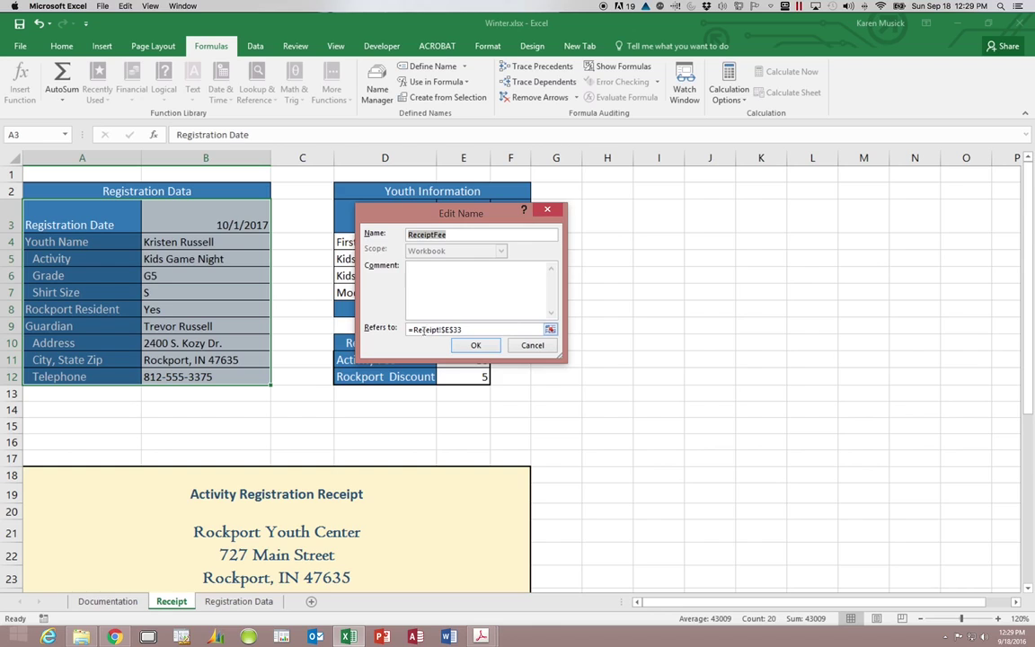
left_click(477, 346)
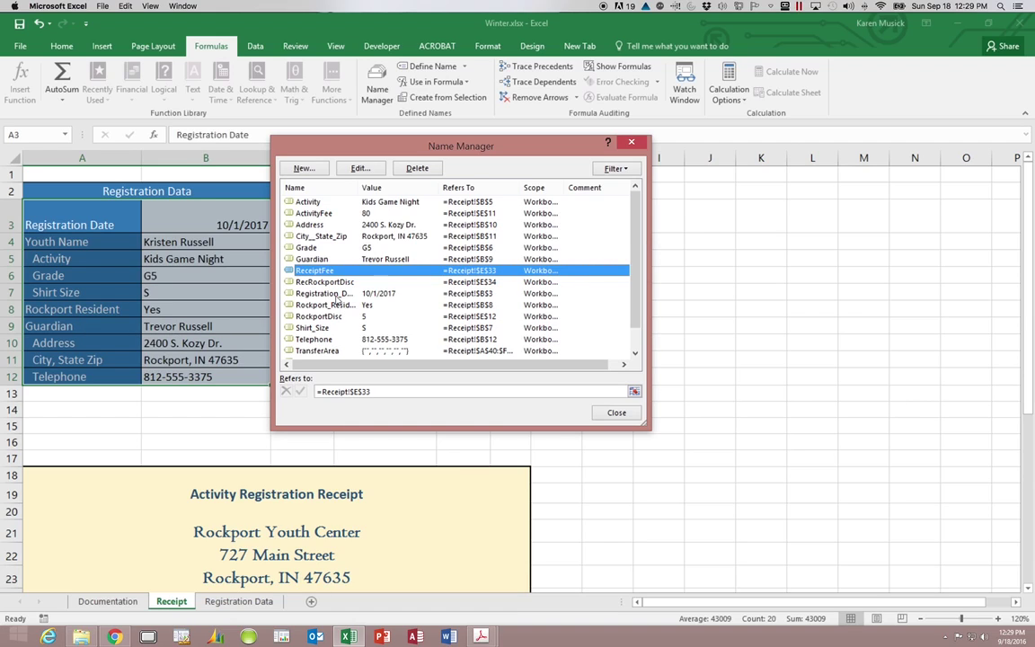
scroll(333, 286, "right", 1)
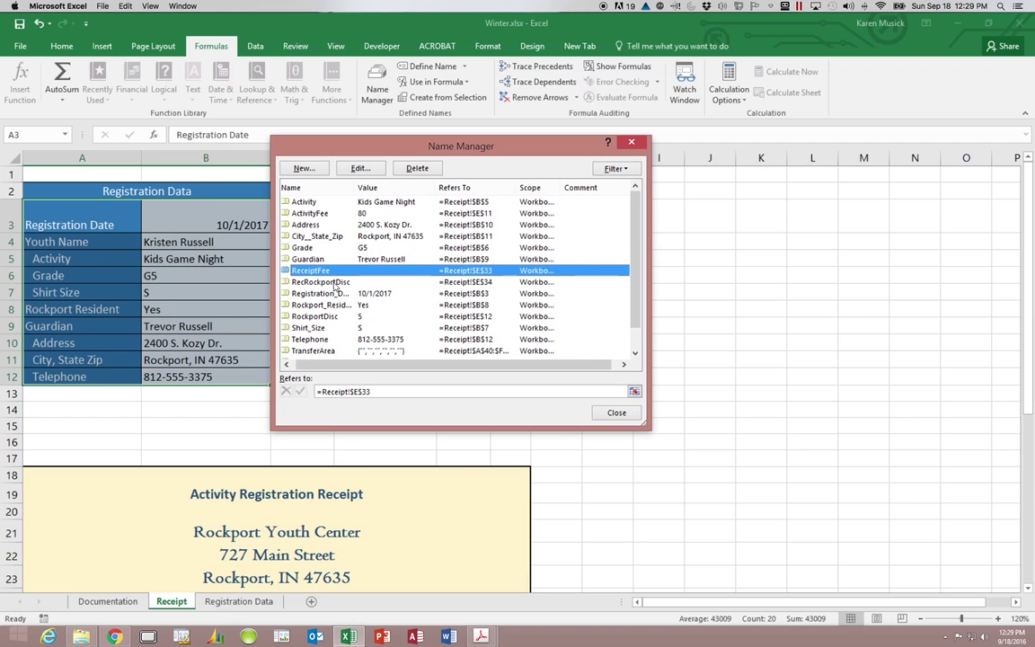
left_click(333, 286)
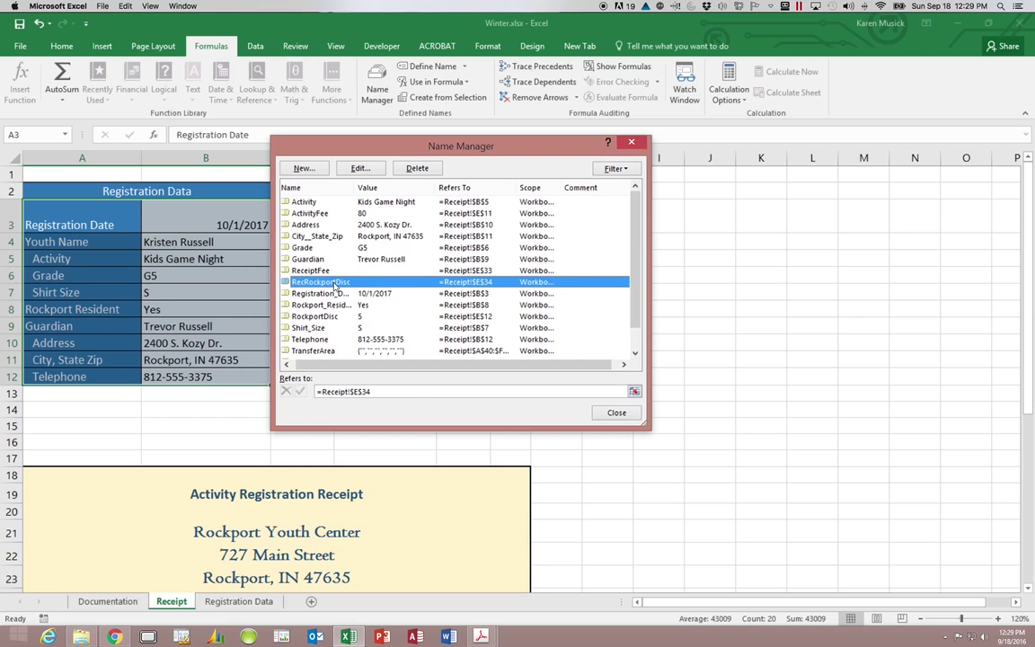
left_click(359, 168)
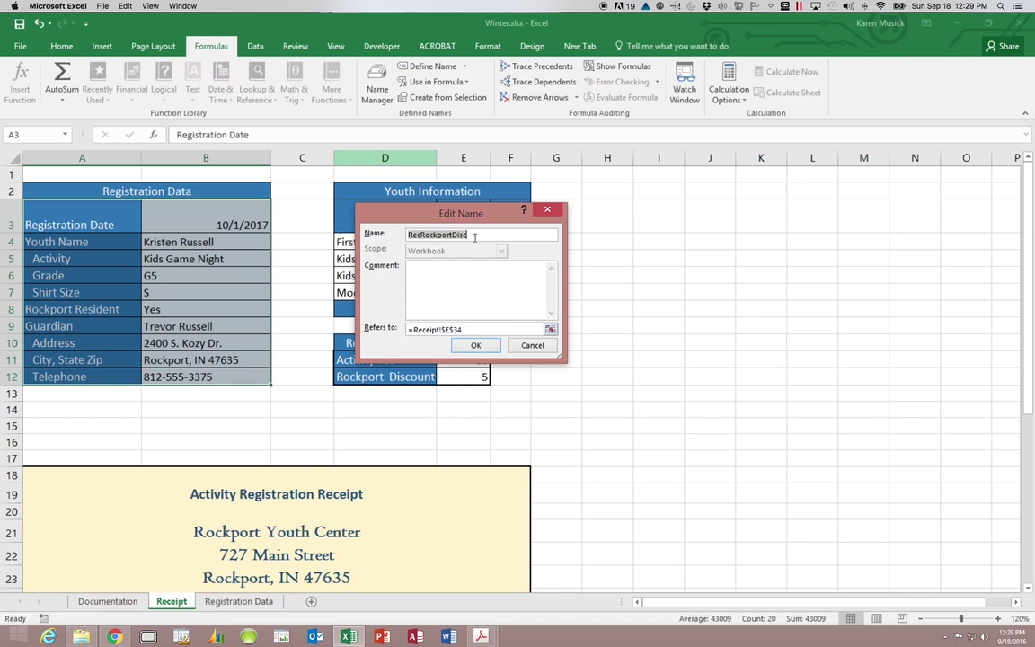
type("ReceiptDisc")
left_click(475, 345)
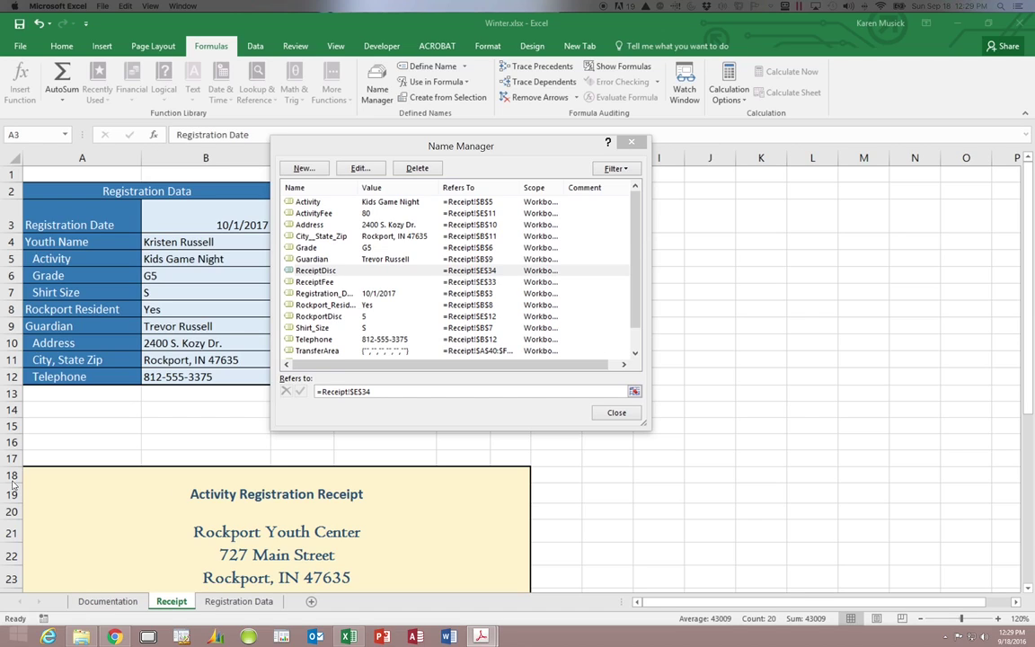
Delete the TransferArea and YouthInfo defined names from the workbook.
left_click(310, 352)
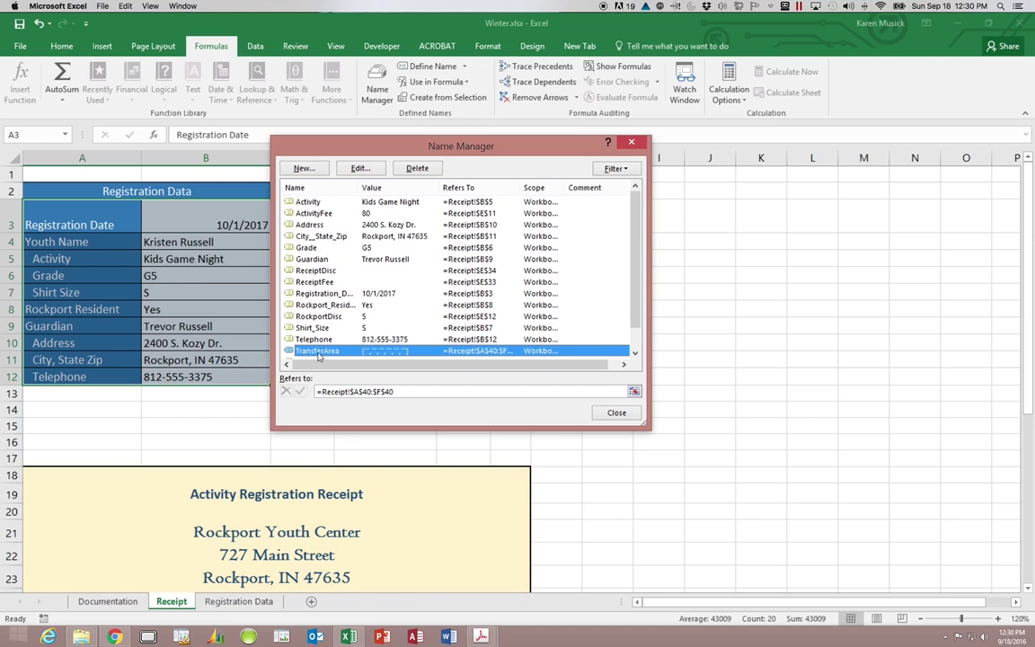
left_click(425, 170)
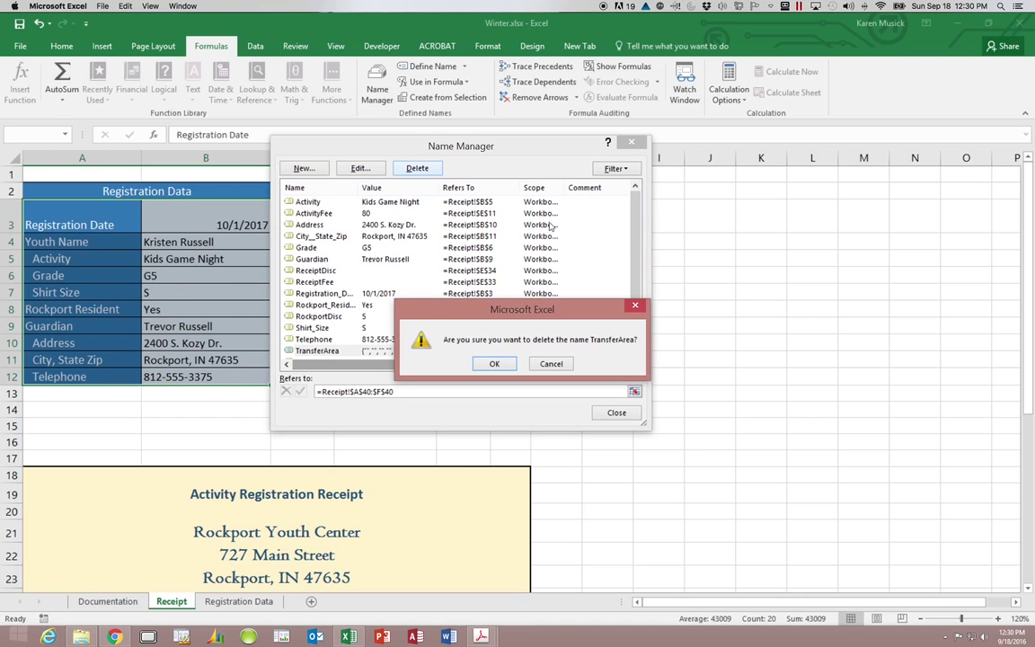
left_click(495, 364)
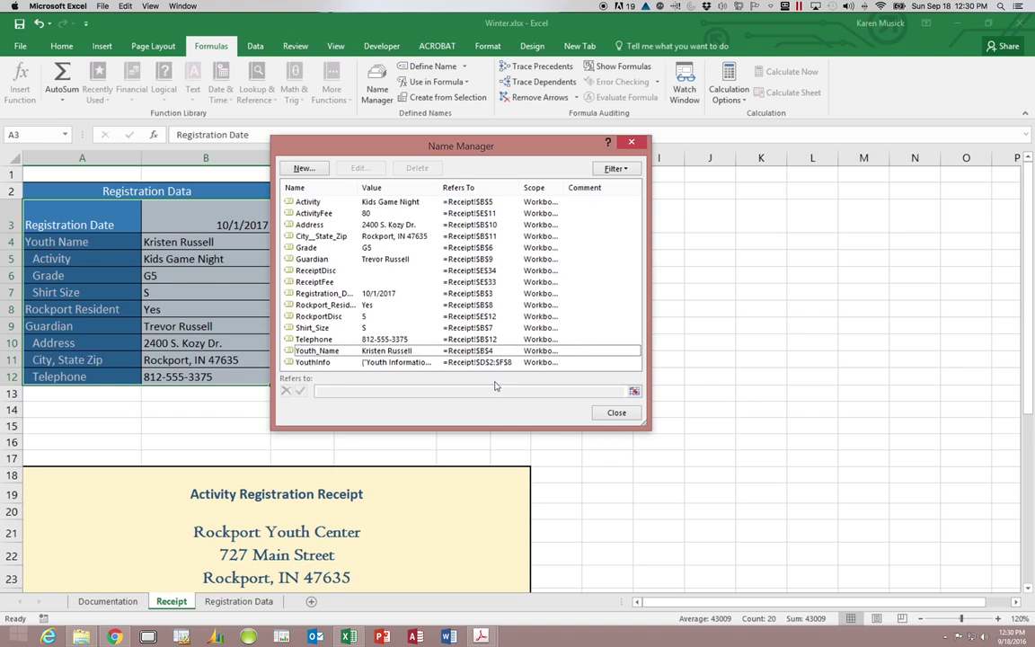
left_click(314, 362)
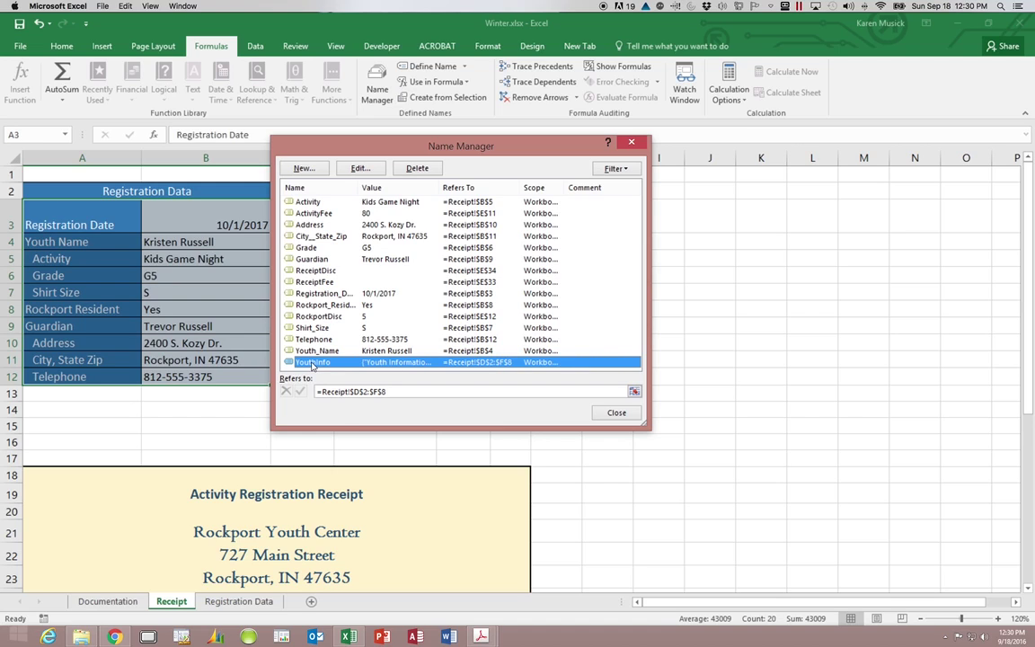
left_click(416, 169)
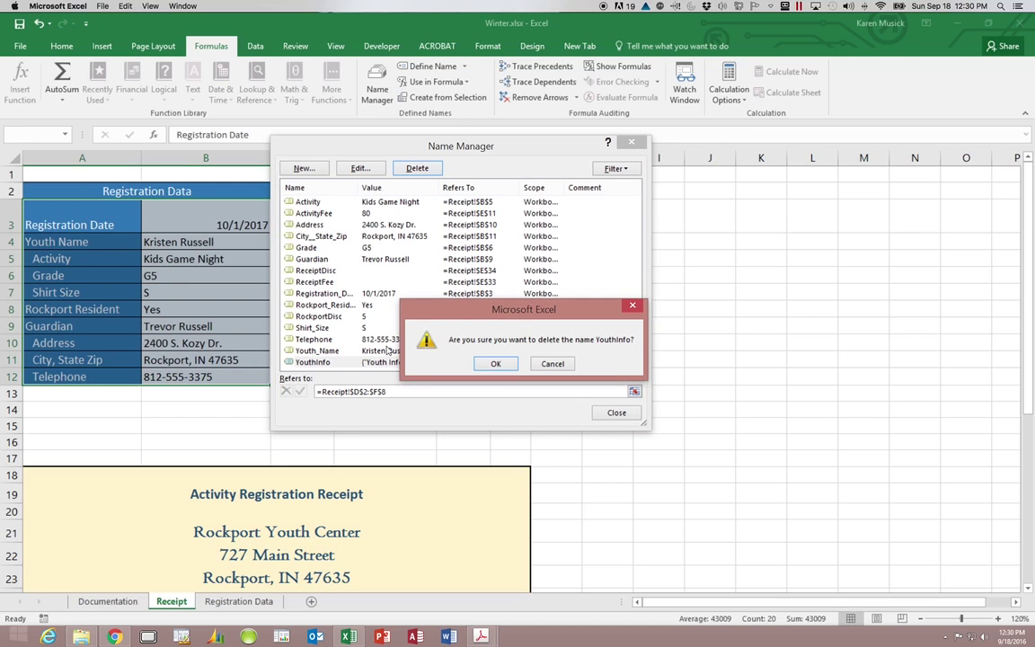
left_click(495, 363)
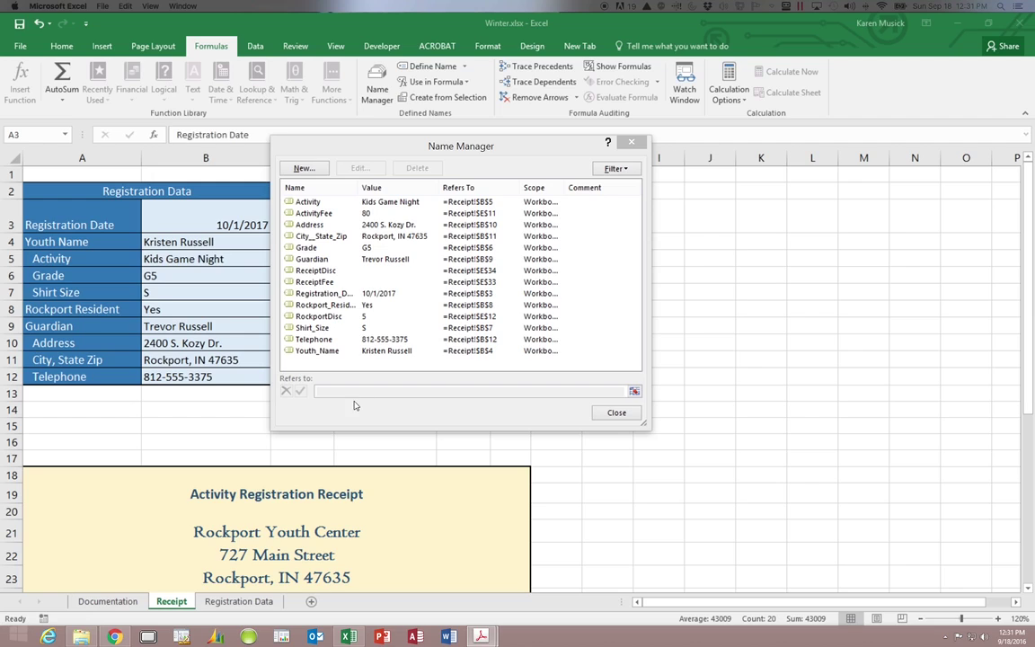
Close the Name Manager and save the Winter workbook.
left_click(305, 173)
left_click(618, 414)
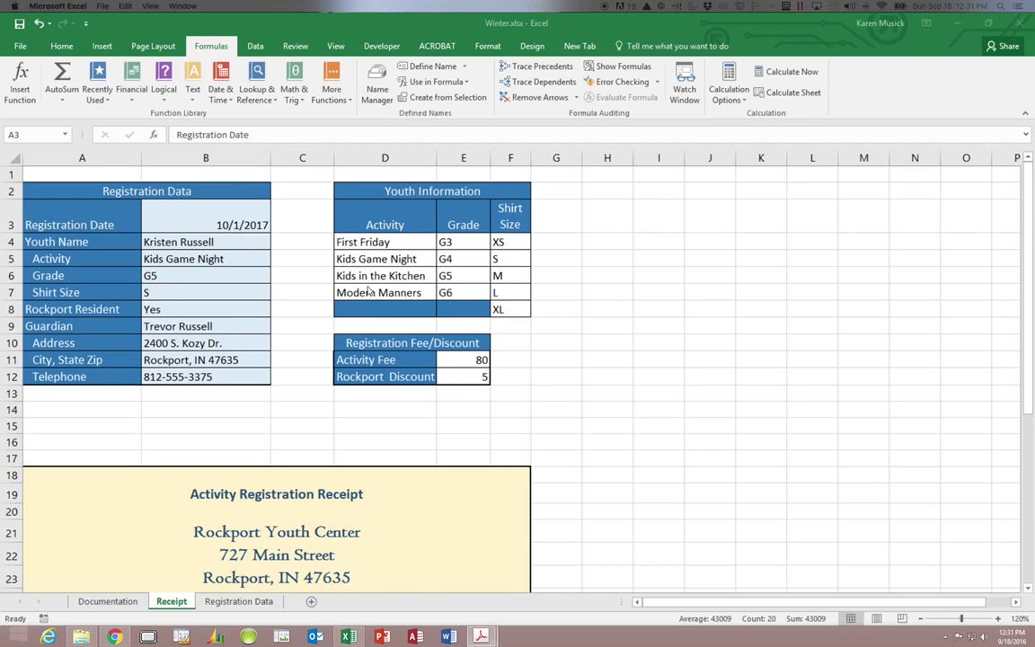
left_click(21, 25)
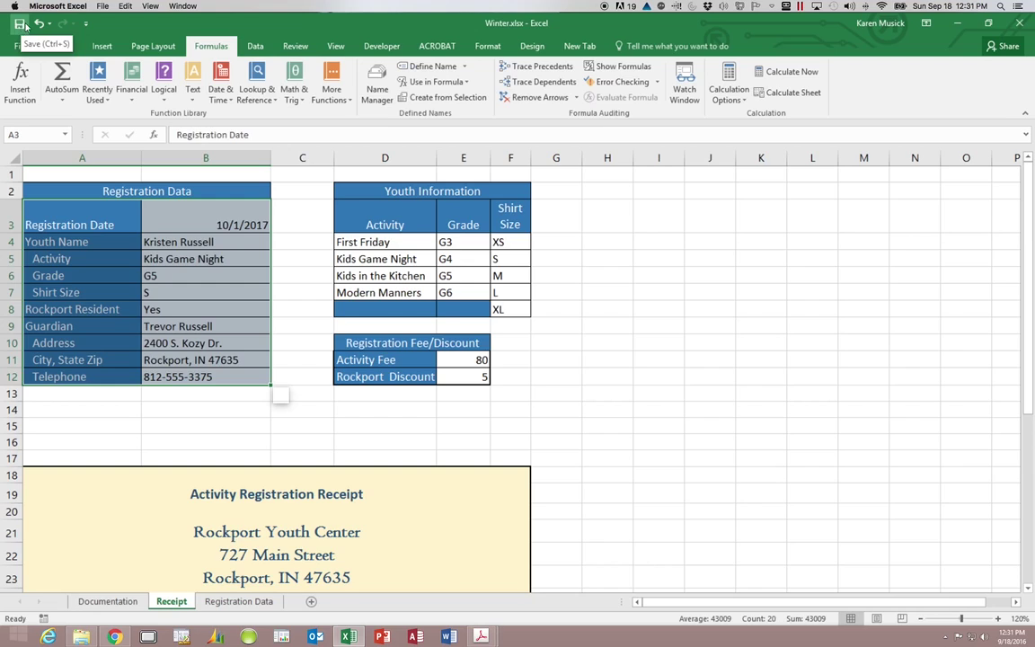